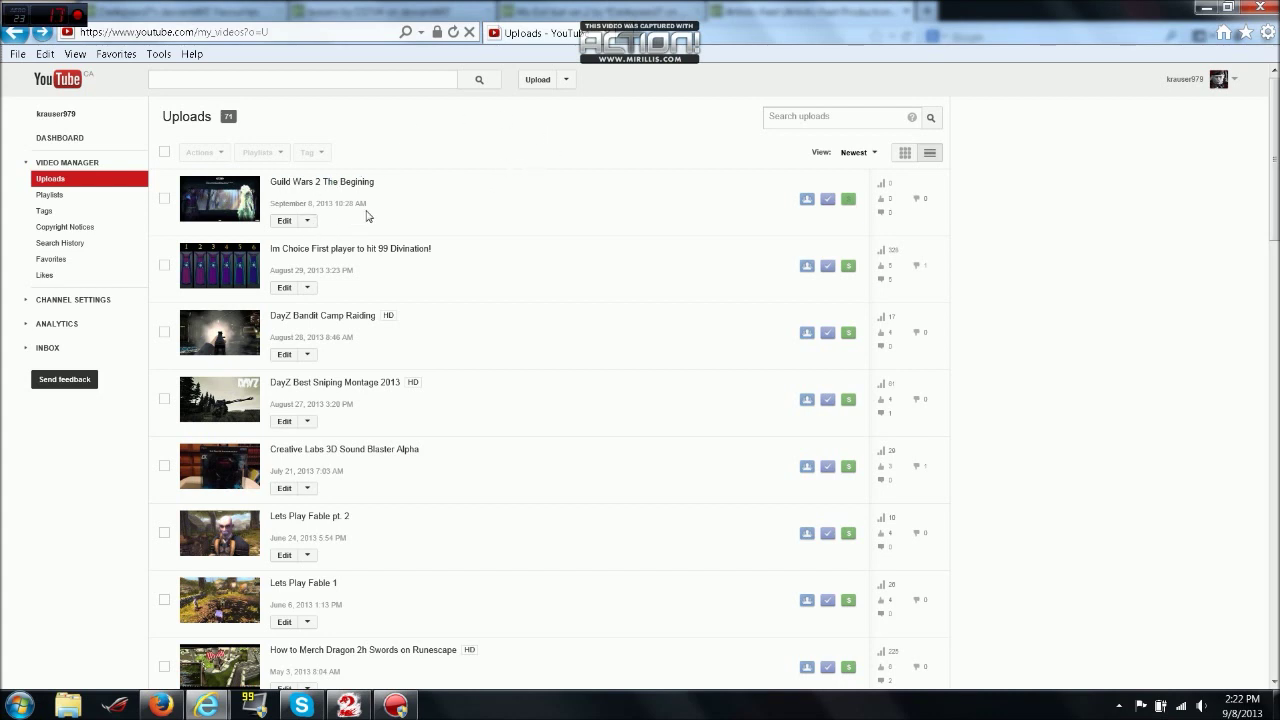
# Bring up the edit page for 'Guild Wars 2 The Begining' from the uploads list.
pyautogui.click(283, 222)
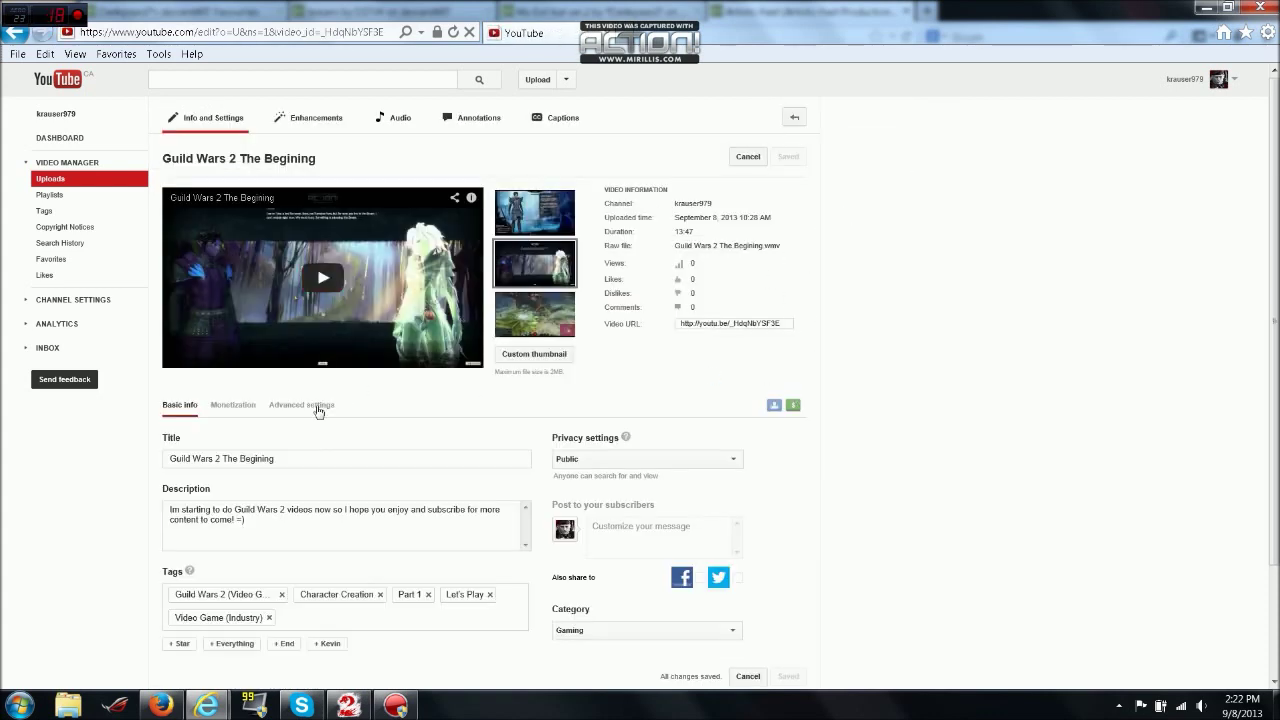
# Replace the title with 'The', then copy the description and delete it.
pyautogui.moveTo(278, 458); pyautogui.dragTo(81, 455)
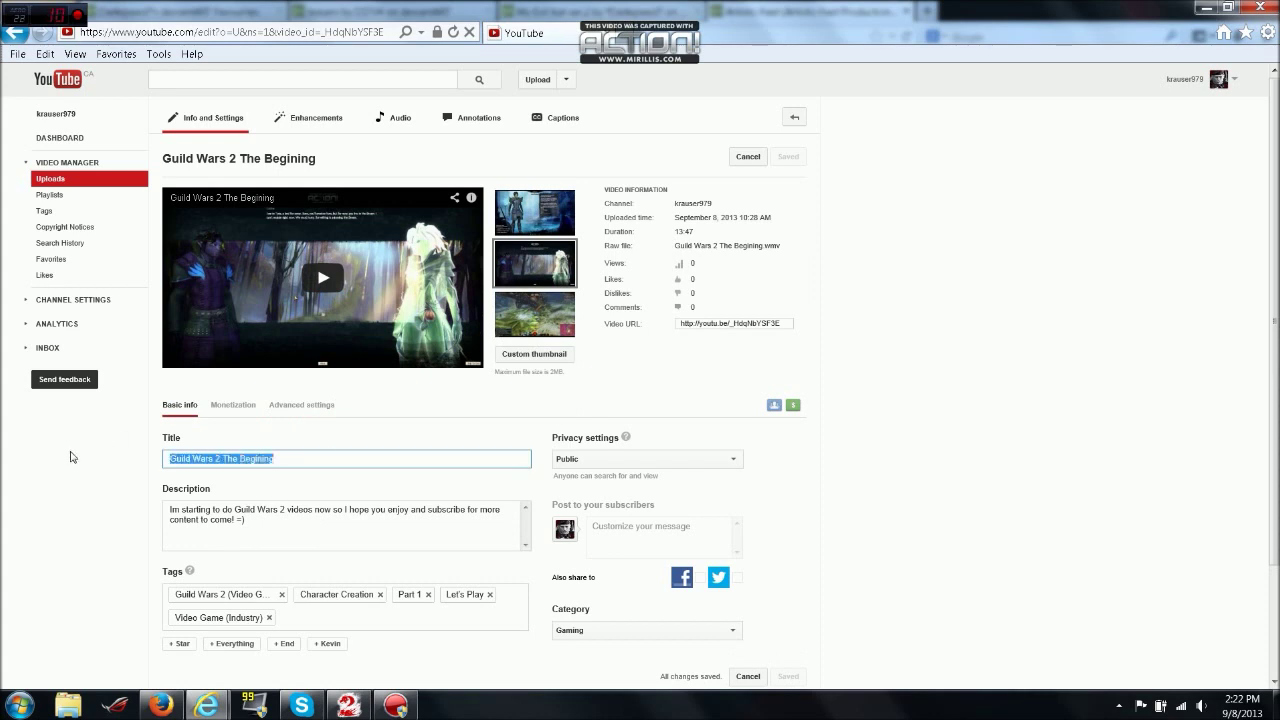
pyautogui.write('The')
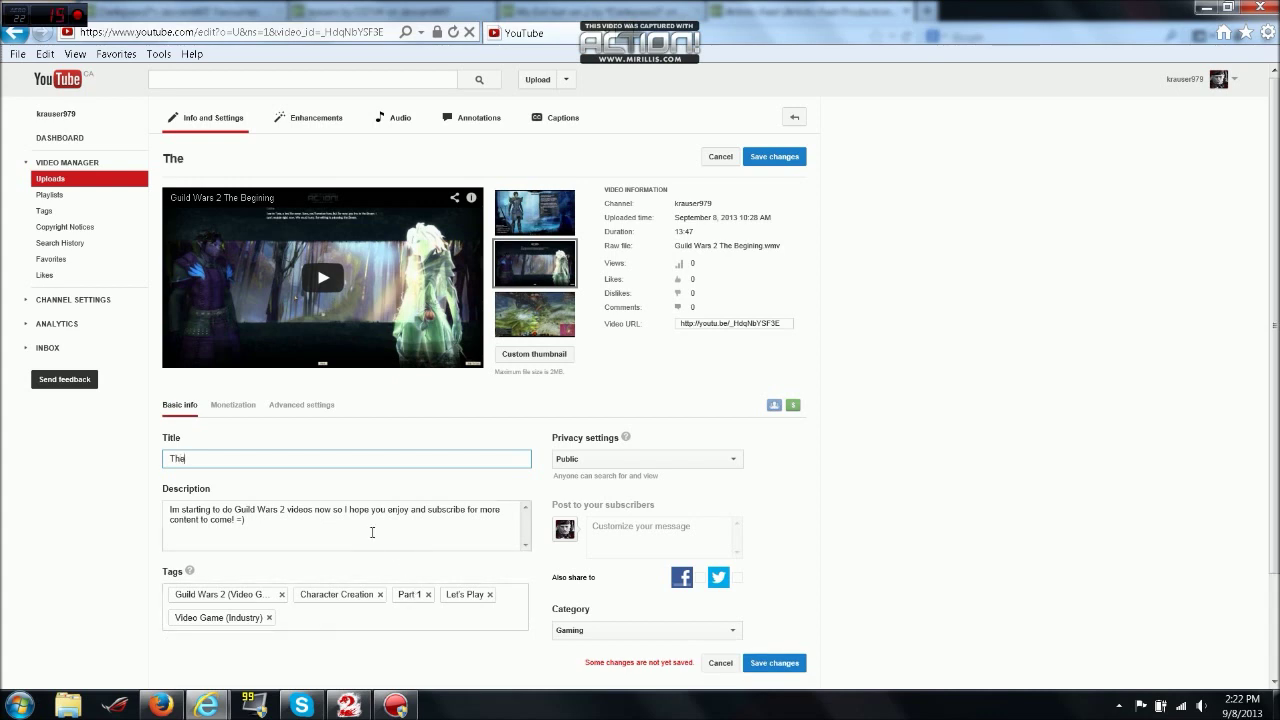
pyautogui.moveTo(371, 530); pyautogui.dragTo(137, 513)
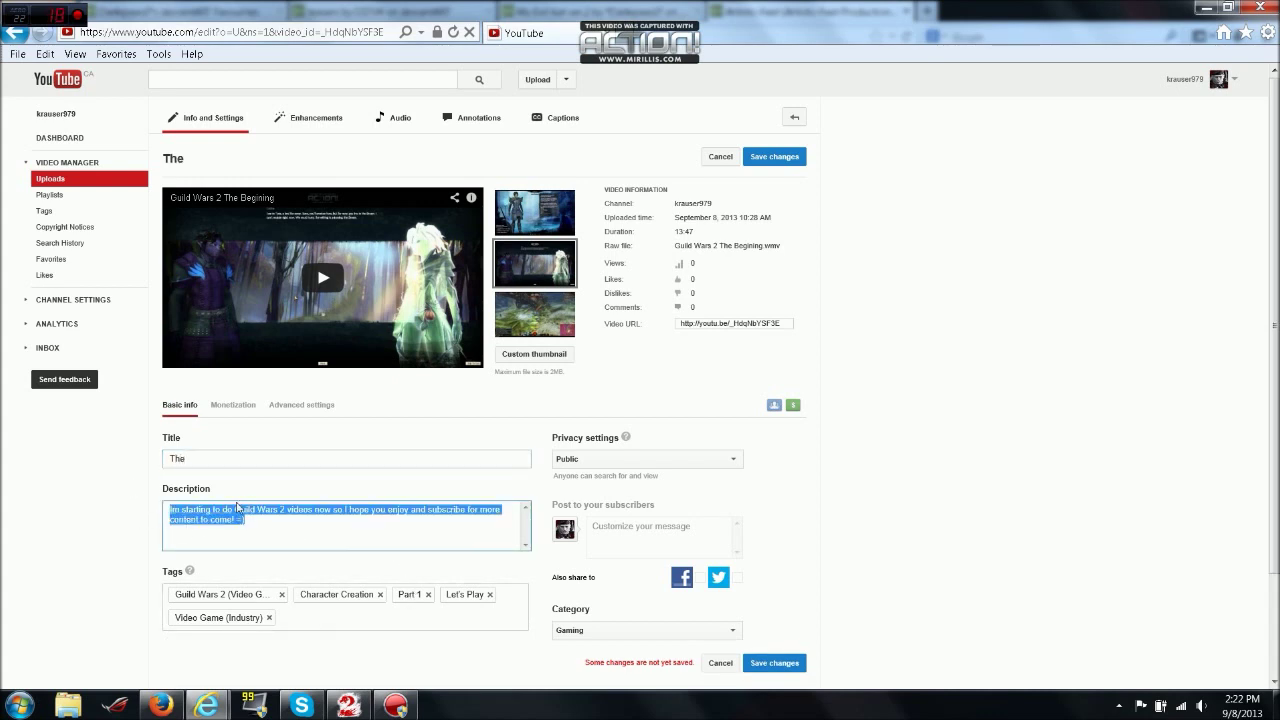
pyautogui.rightClick(229, 515)
pyautogui.click(262, 560)
pyautogui.press('BackSpace')
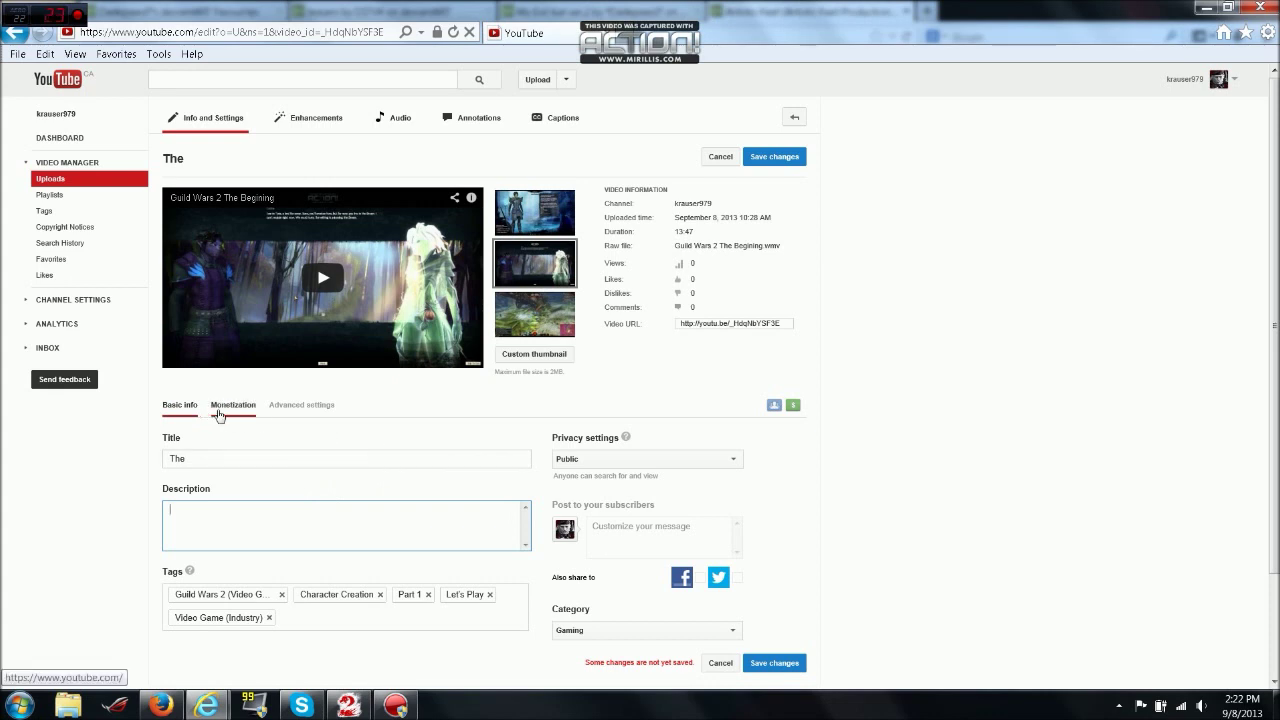
pyautogui.click(225, 407)
# Uncheck 'Monetize my video', save the changes, and return to the uploads list.
pyautogui.click(172, 440)
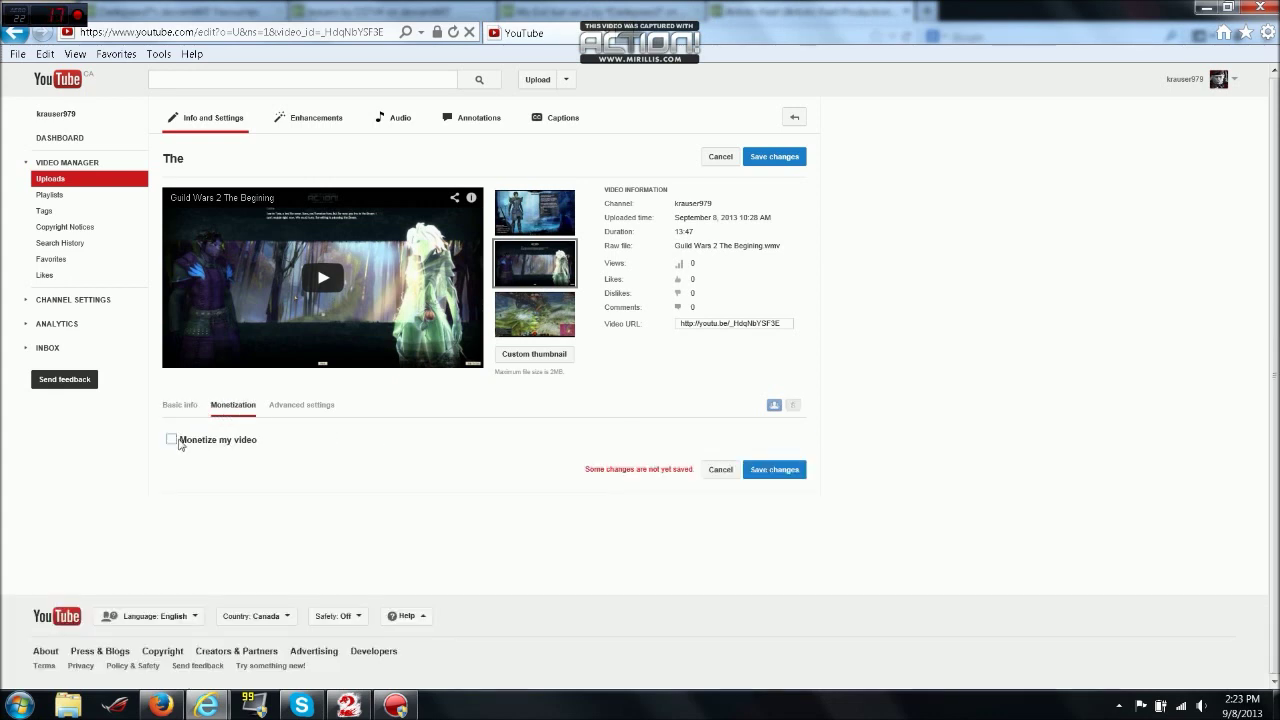
pyautogui.click(767, 476)
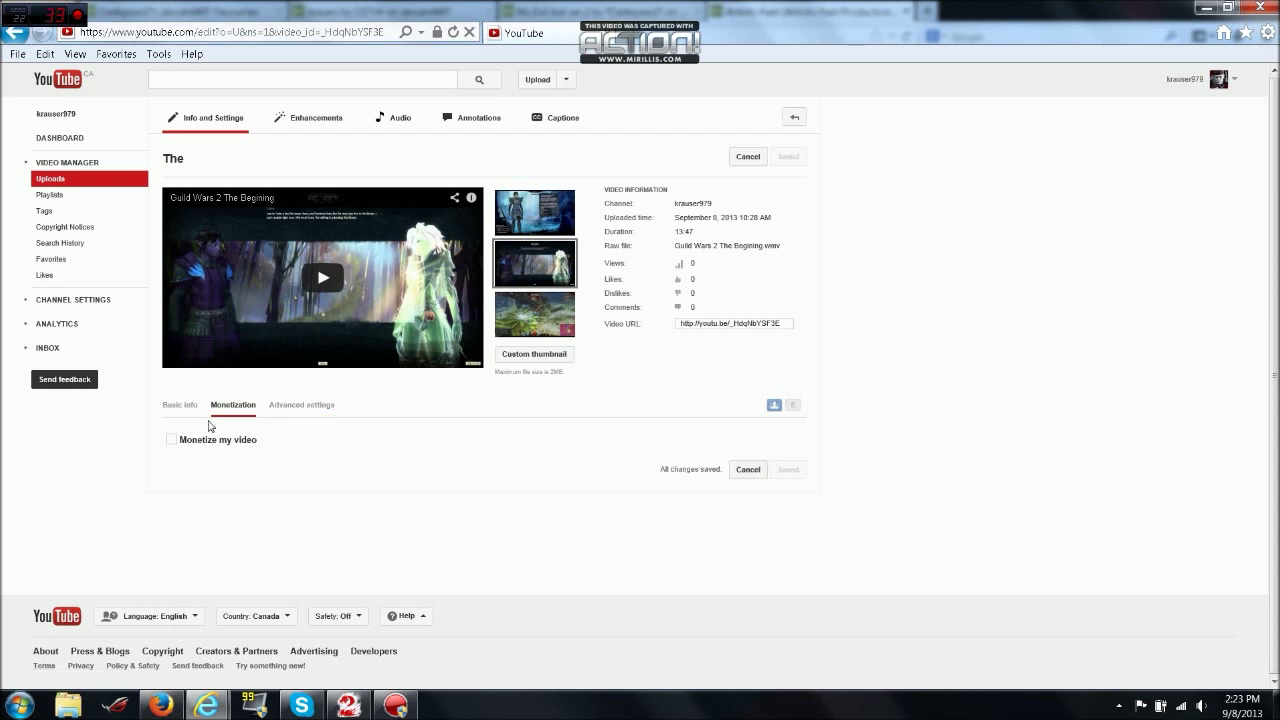
pyautogui.click(180, 404)
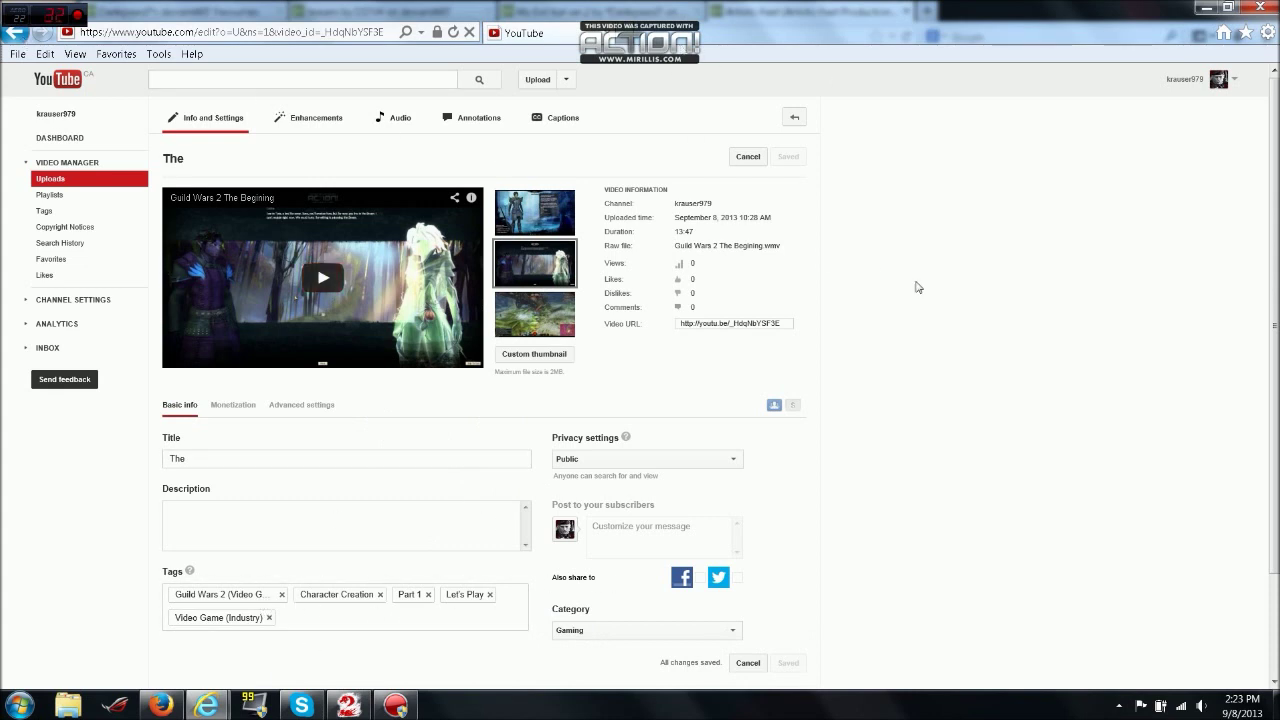
pyautogui.click(14, 36)
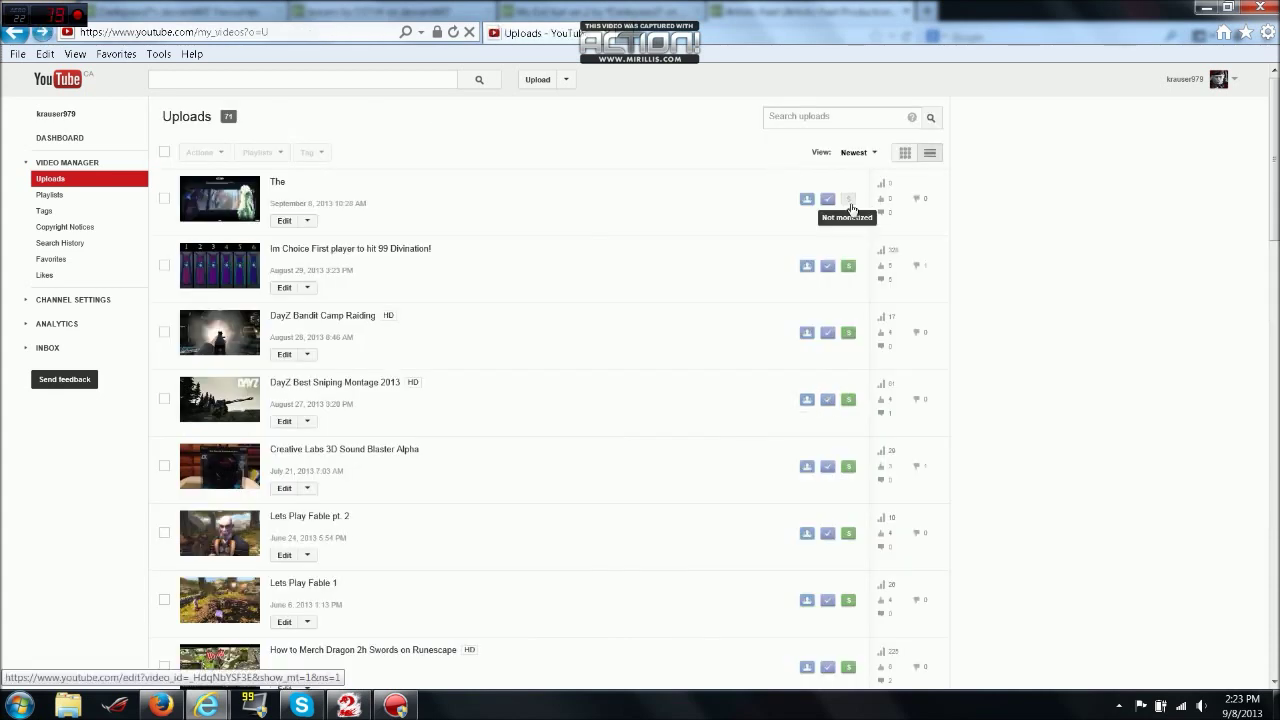
# Sign out of YouTube and bring up Google Chrome's options from the Start menu.
pyautogui.click(1234, 80)
pyautogui.click(1162, 183)
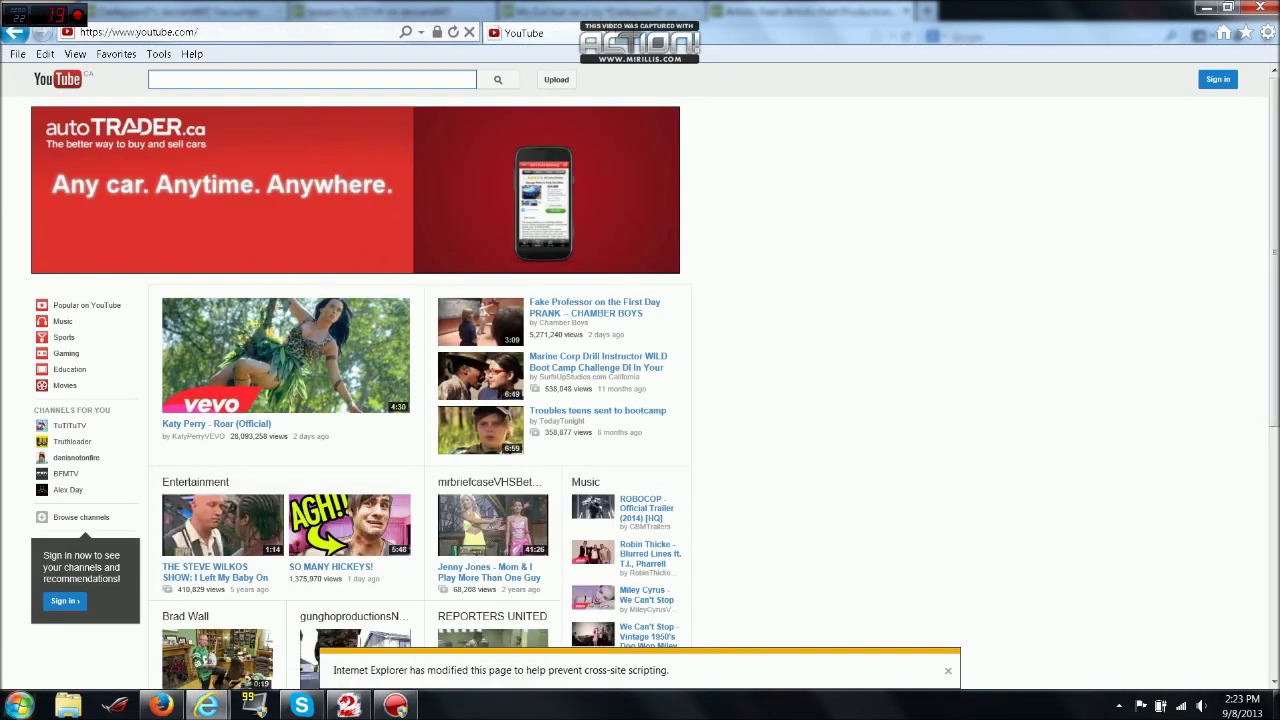
pyautogui.click(20, 705)
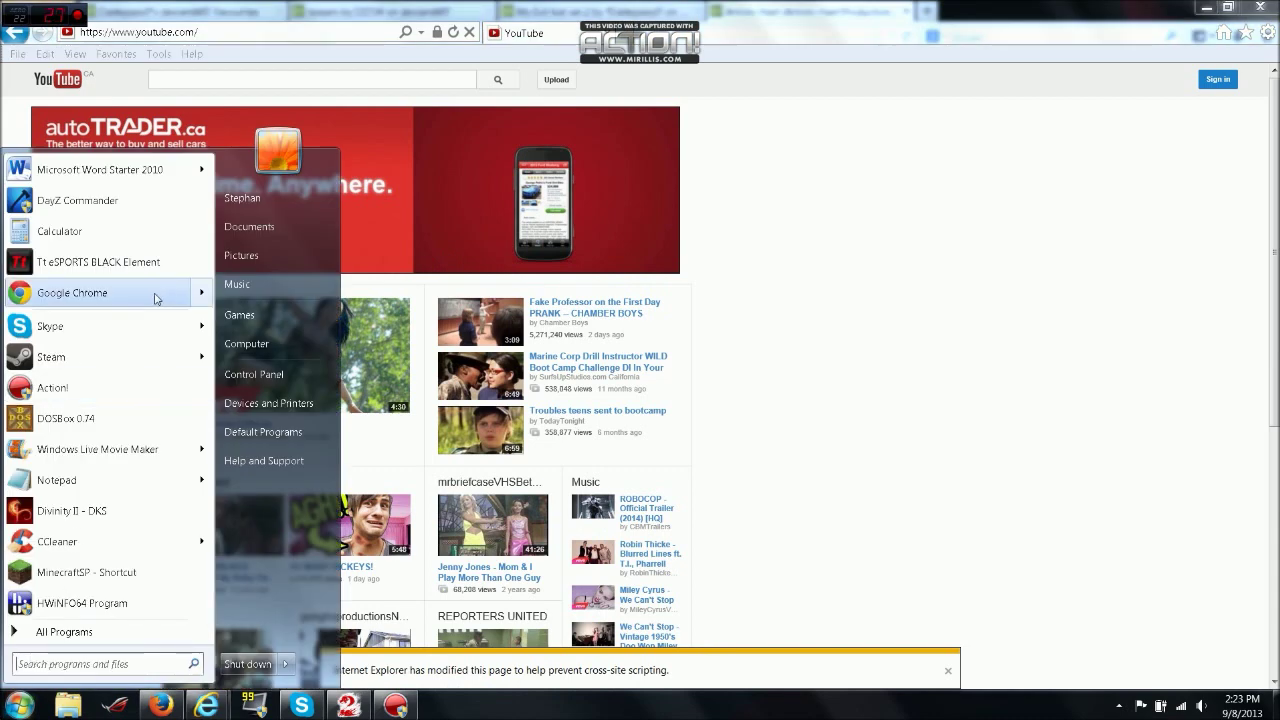
pyautogui.moveTo(163, 293)
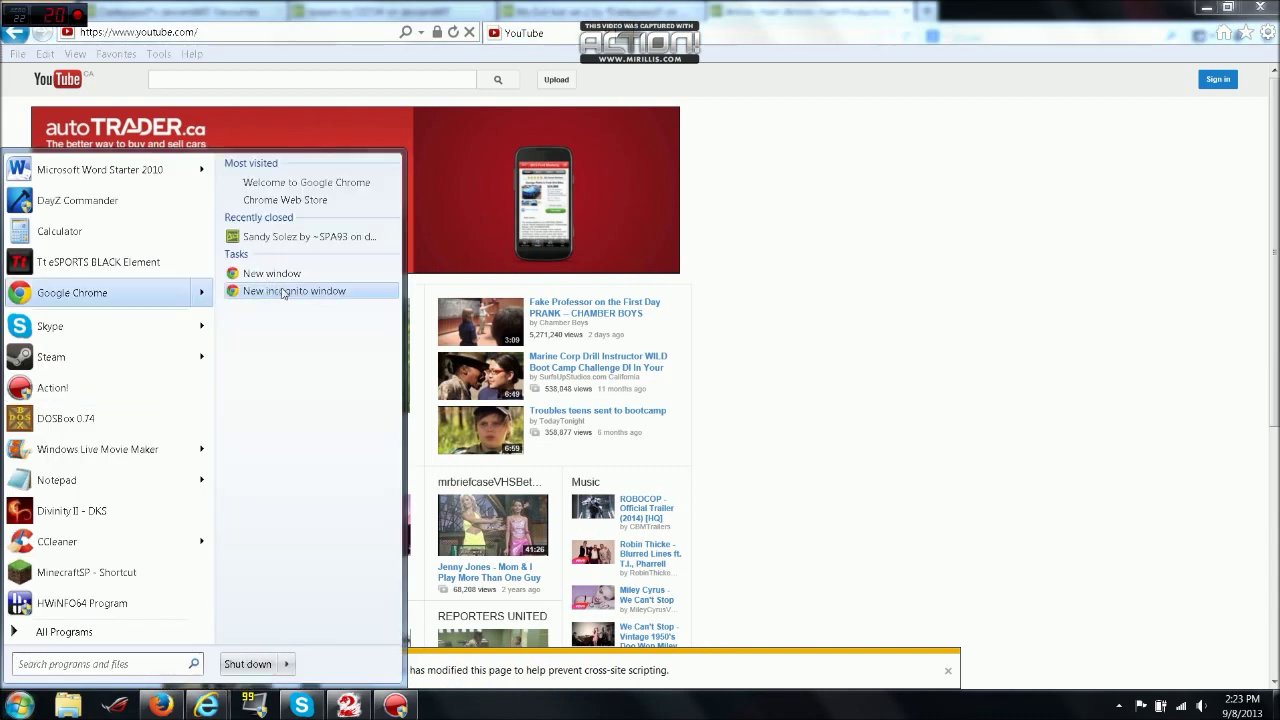
# Load youtube.com in a new Chrome incognito window and begin signing in.
pyautogui.click(284, 291)
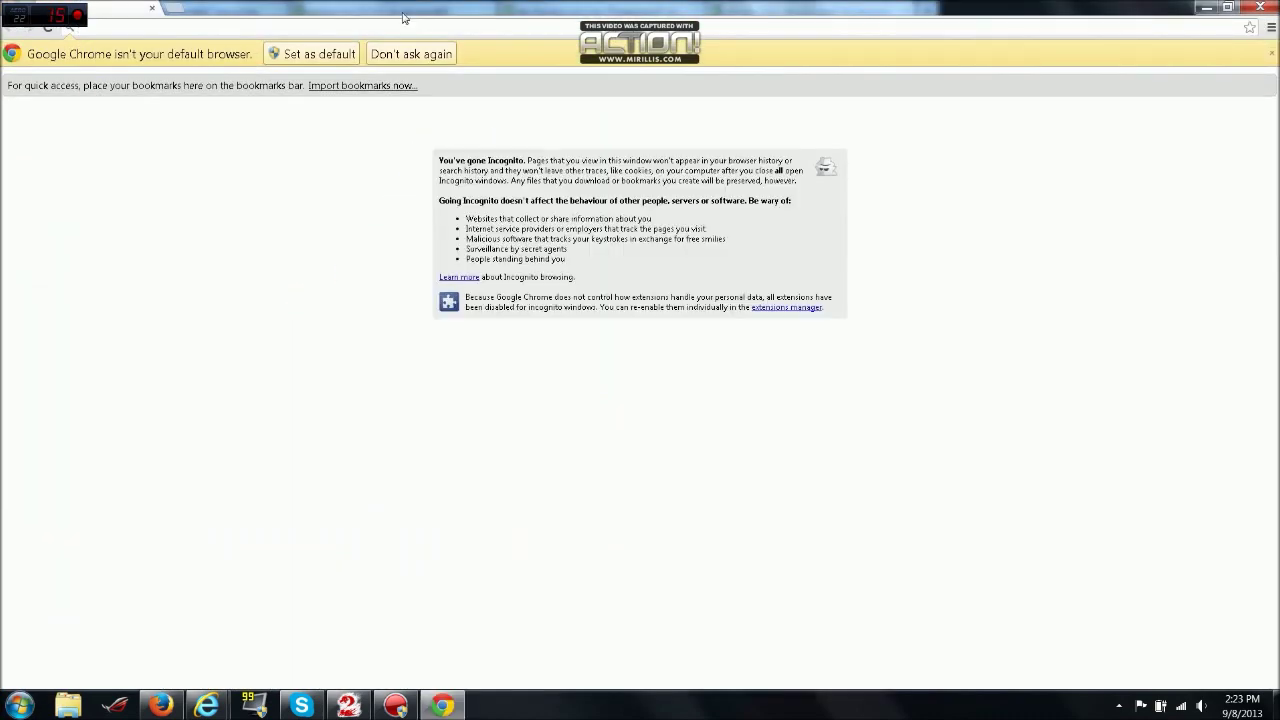
pyautogui.write('yoube')
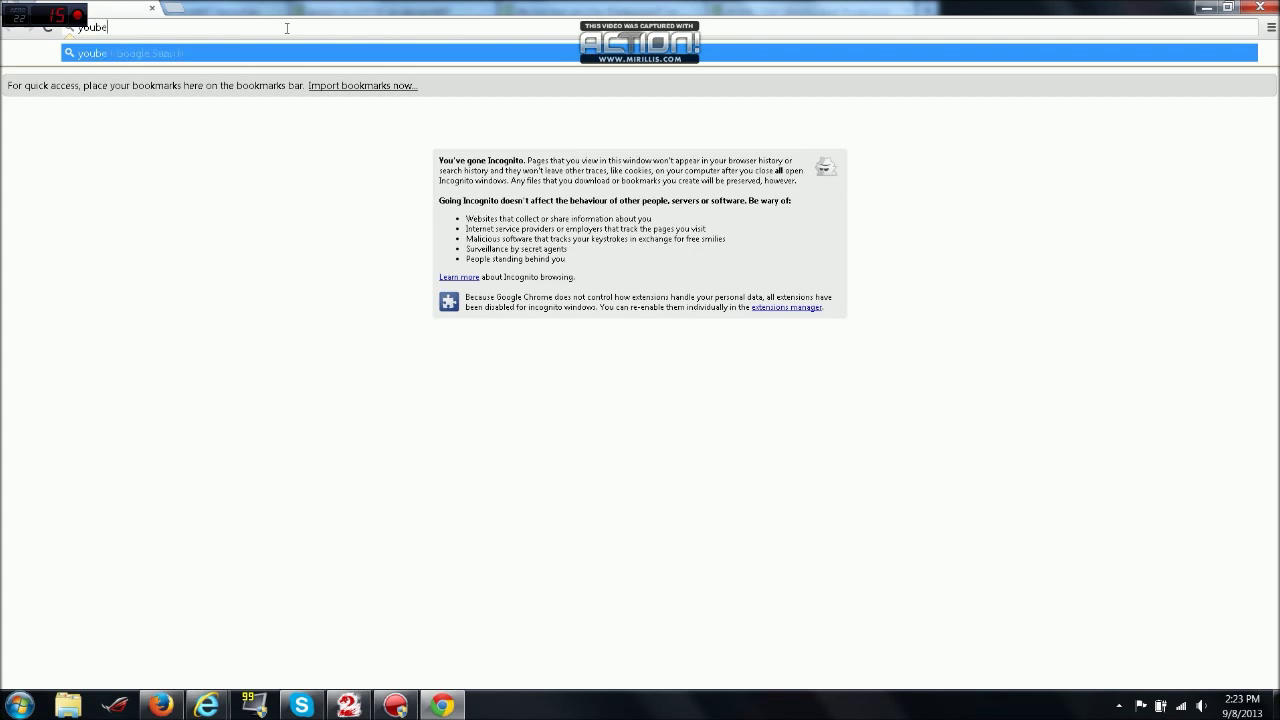
pyautogui.press('BackSpace')
pyautogui.press('BackSpace')
pyautogui.write('tube.com')
pyautogui.press('Return')
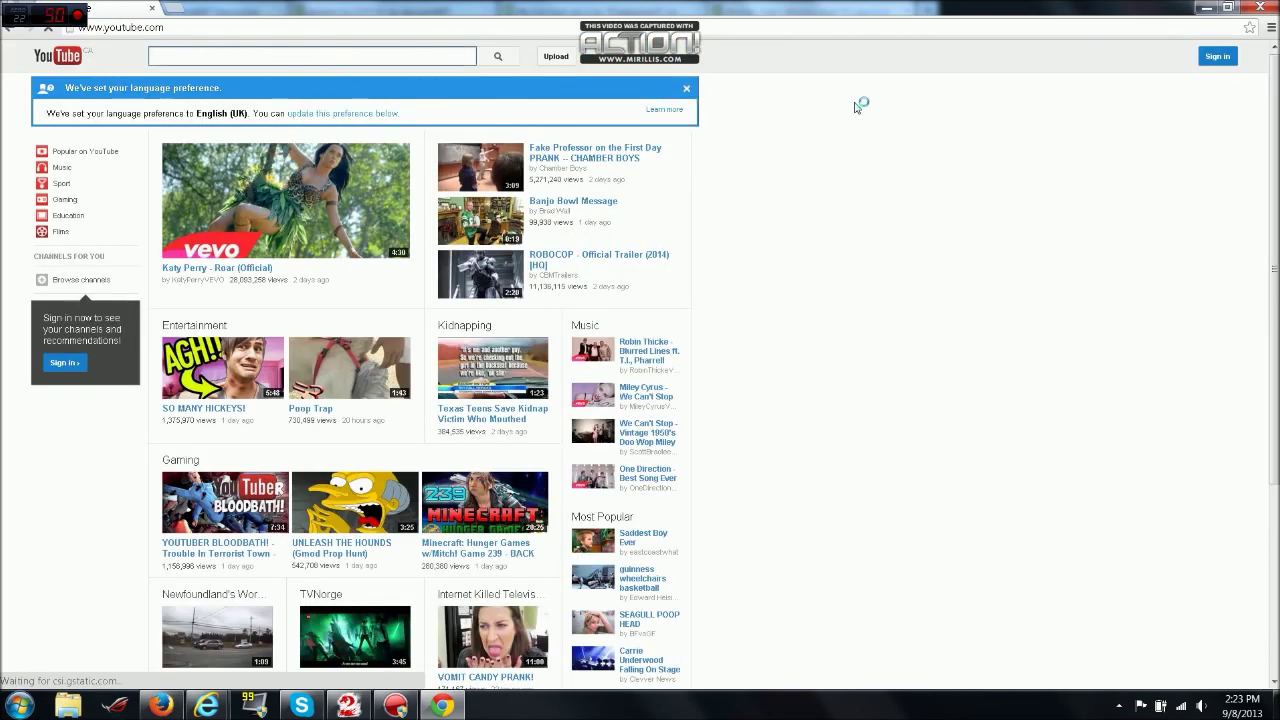
pyautogui.click(1220, 60)
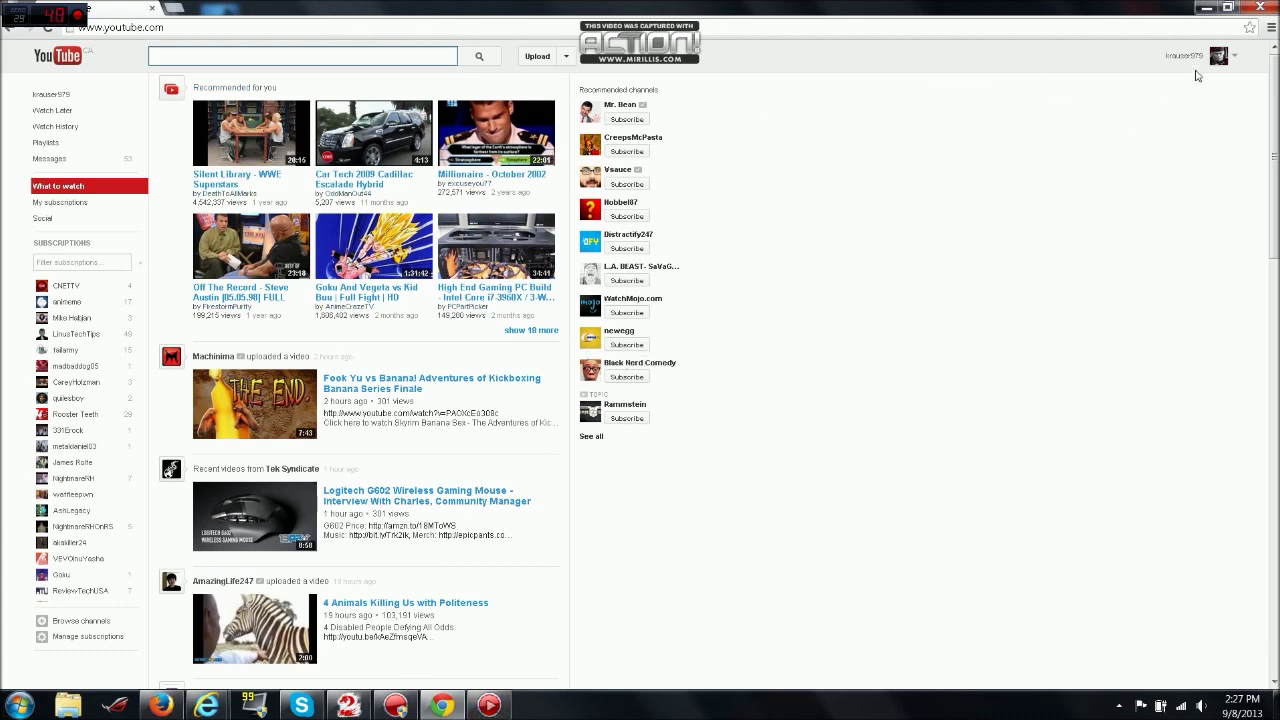
# In Video Manager, monetize the video 'The' through the bulk actions menu.
pyautogui.click(1236, 57)
pyautogui.click(1170, 100)
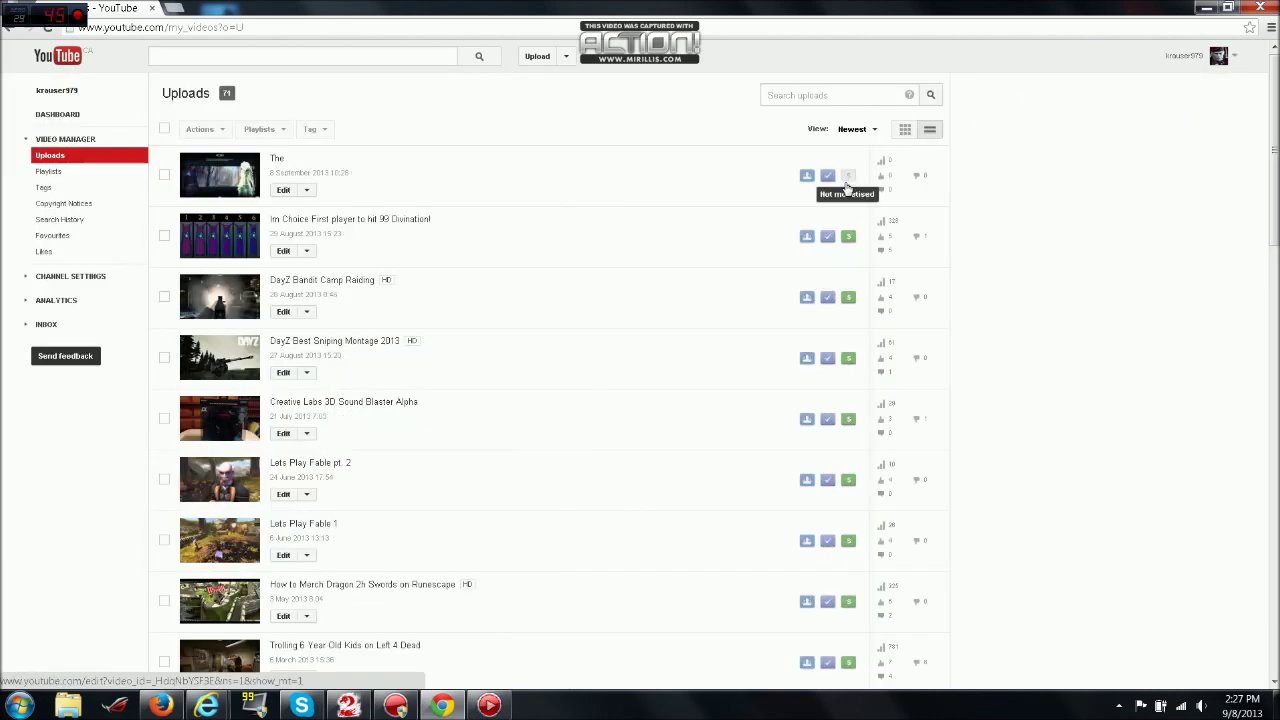
pyautogui.click(165, 177)
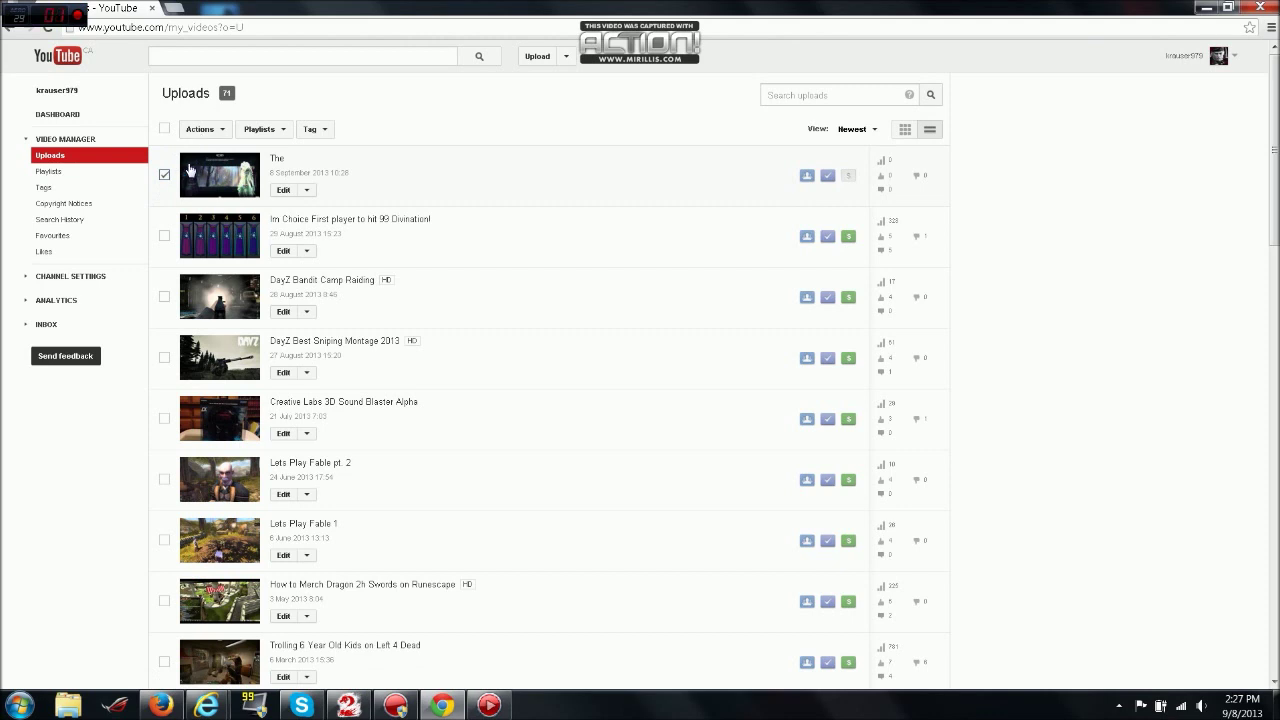
pyautogui.click(222, 130)
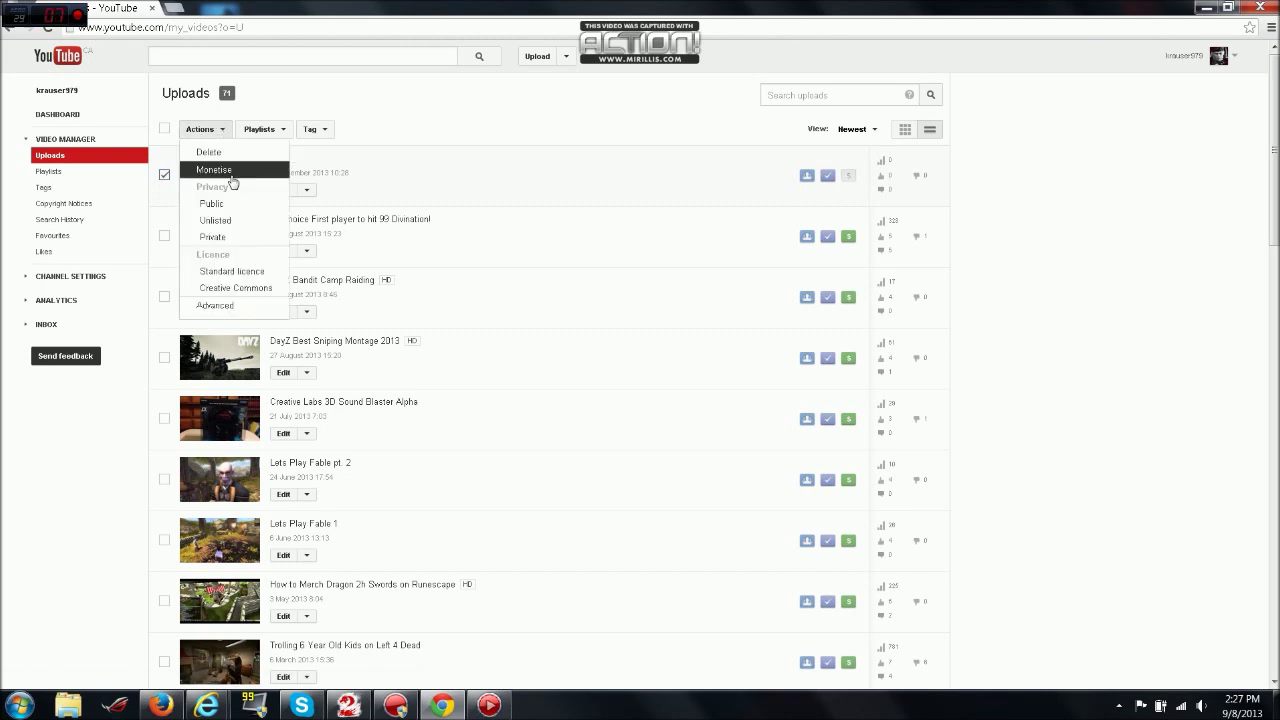
pyautogui.click(205, 248)
pyautogui.click(830, 462)
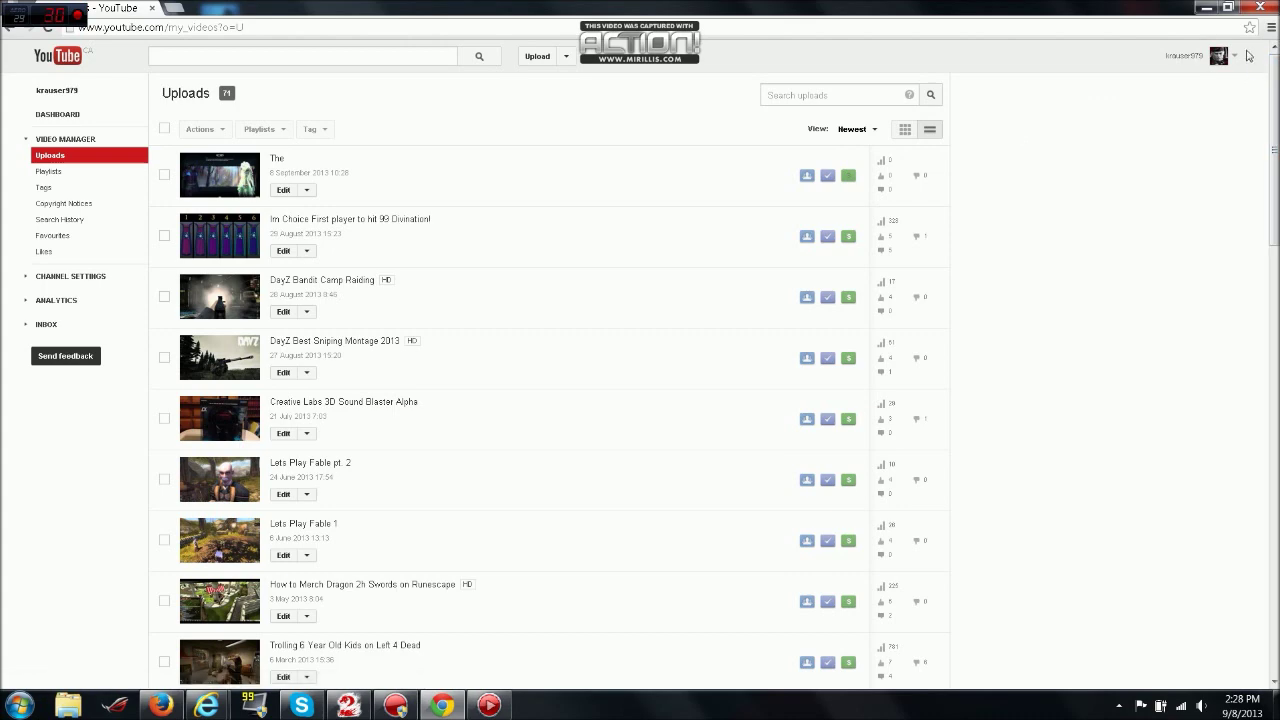
pyautogui.click(1235, 60)
# Sign out in Chrome, close its window, and bring up the account menu in Internet Explorer.
pyautogui.click(1155, 161)
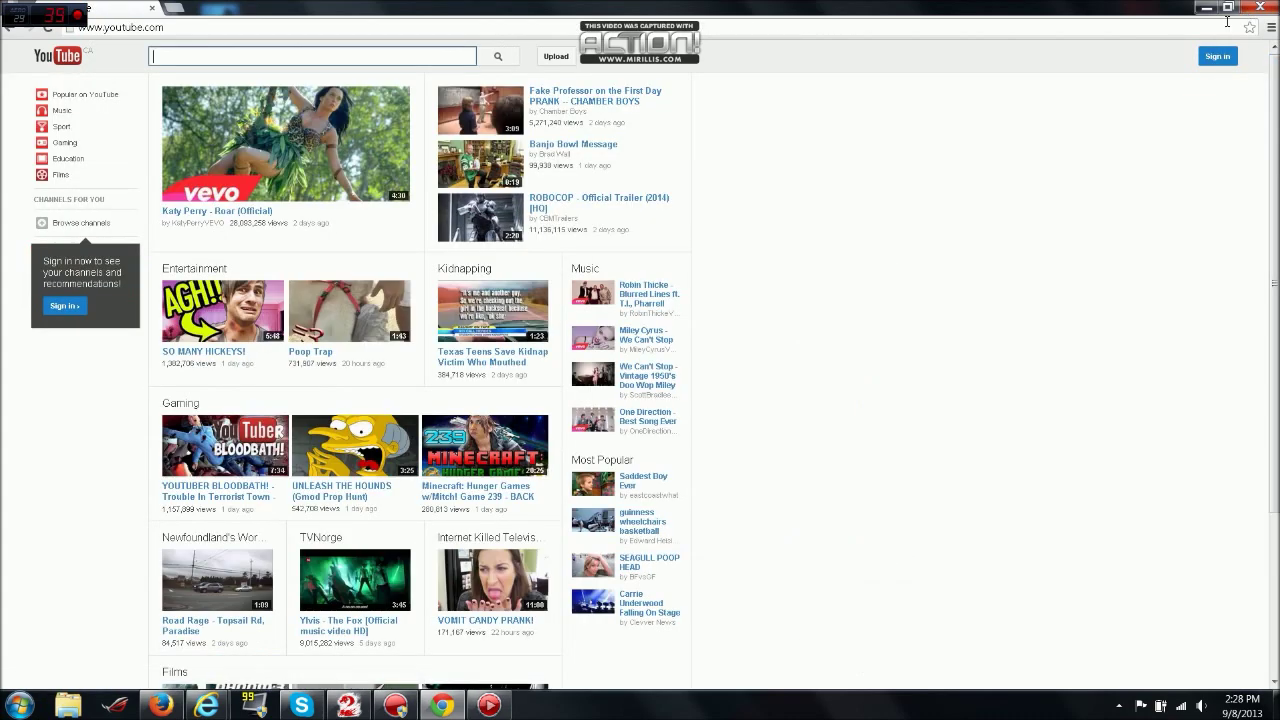
pyautogui.click(1259, 7)
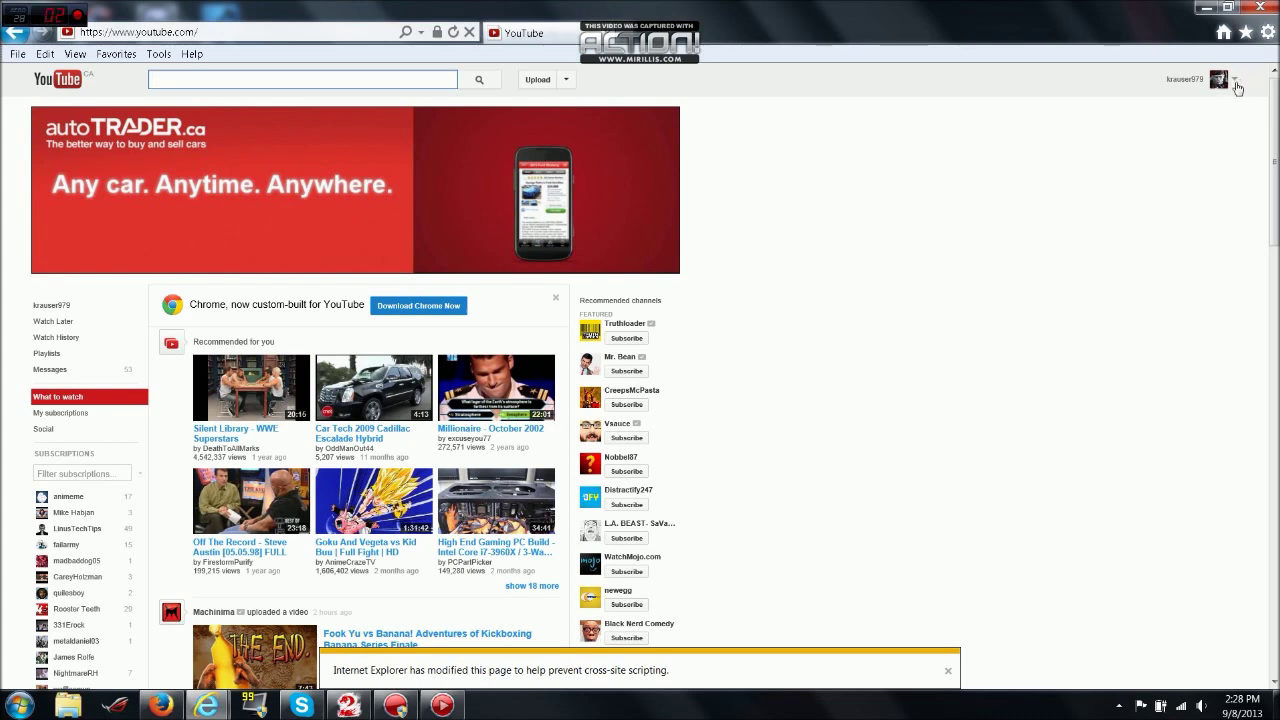
pyautogui.click(1236, 84)
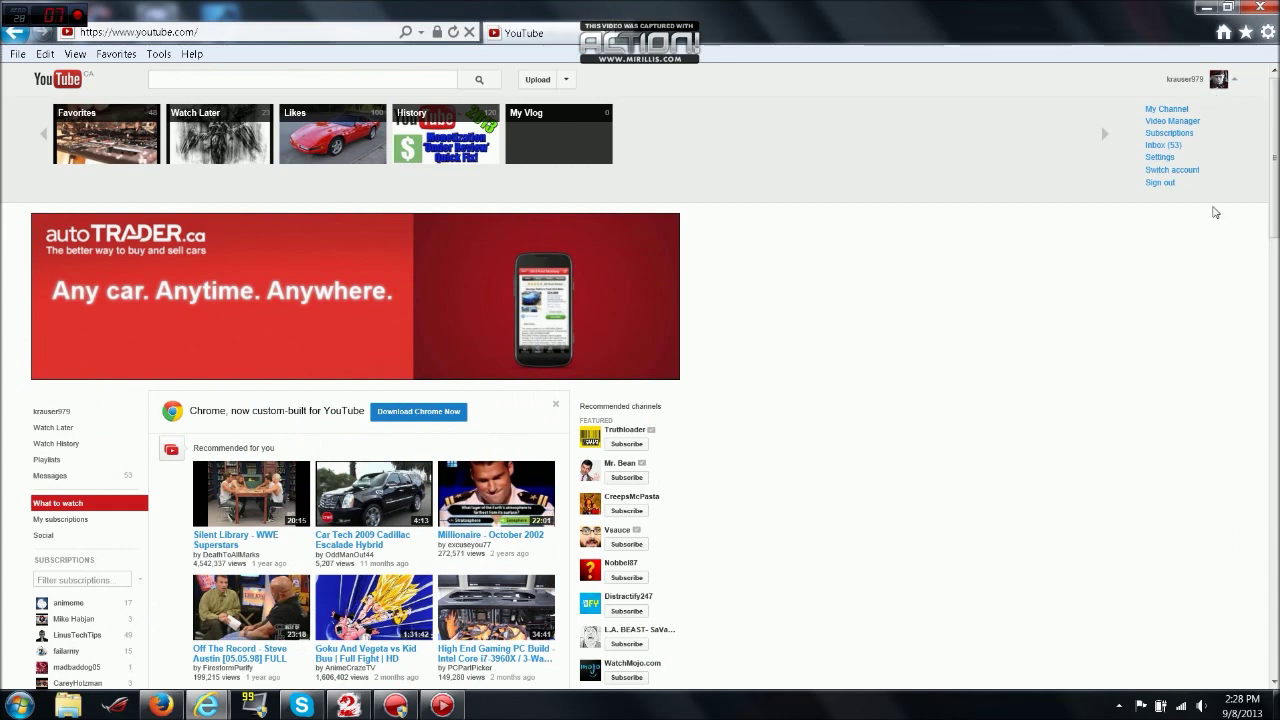
# Go to Video Manager uploads and bring up the edit page for the newest video 'The'.
pyautogui.click(1176, 122)
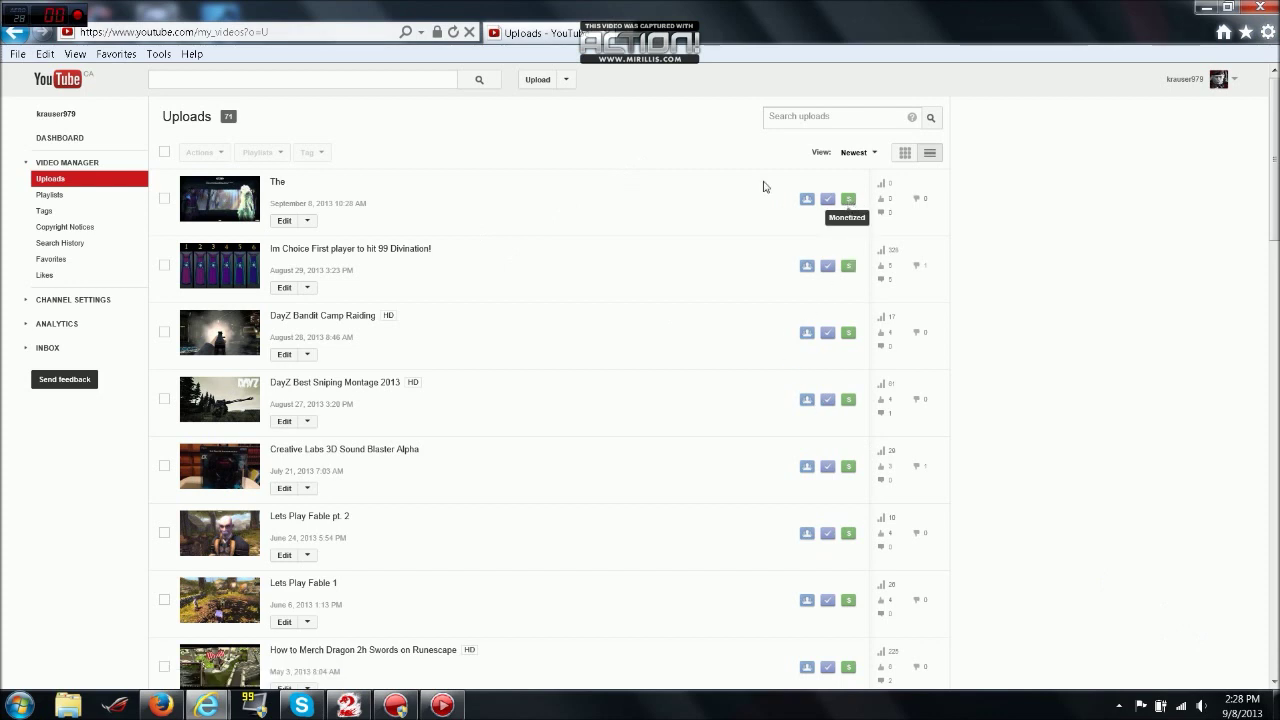
pyautogui.click(283, 226)
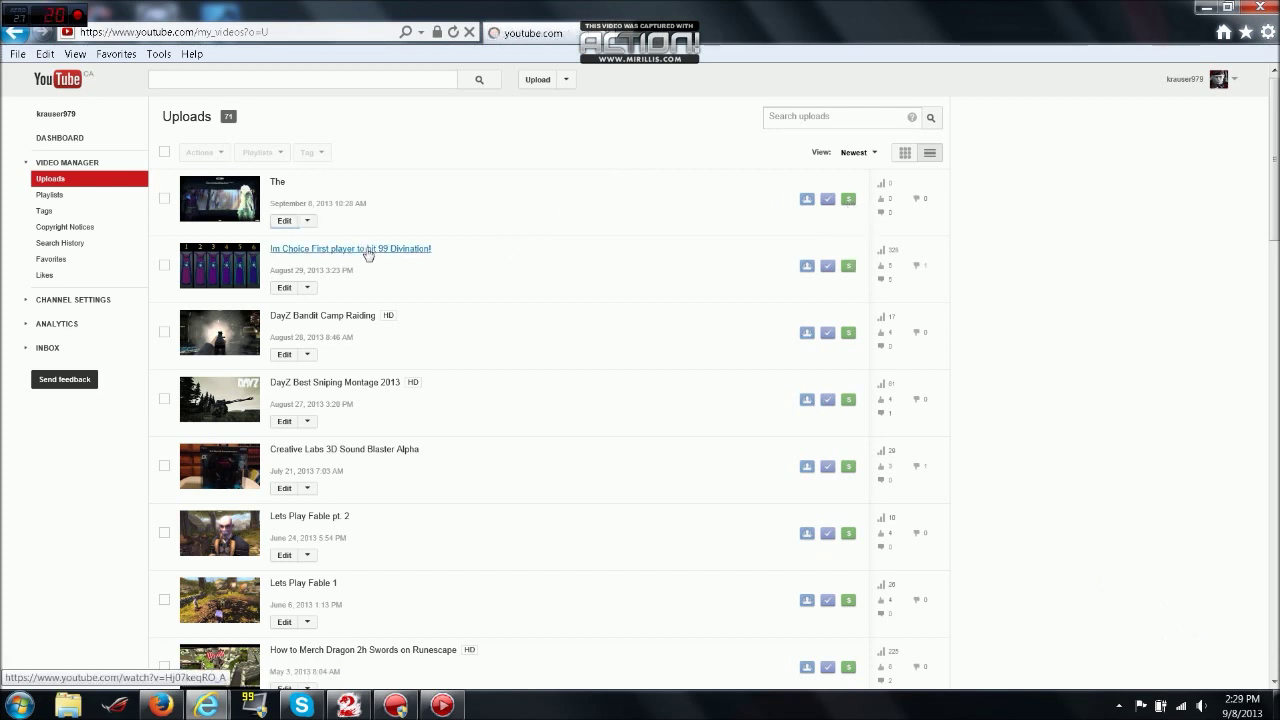
# Paste the copied original description back into the empty Description box.
pyautogui.click(277, 540)
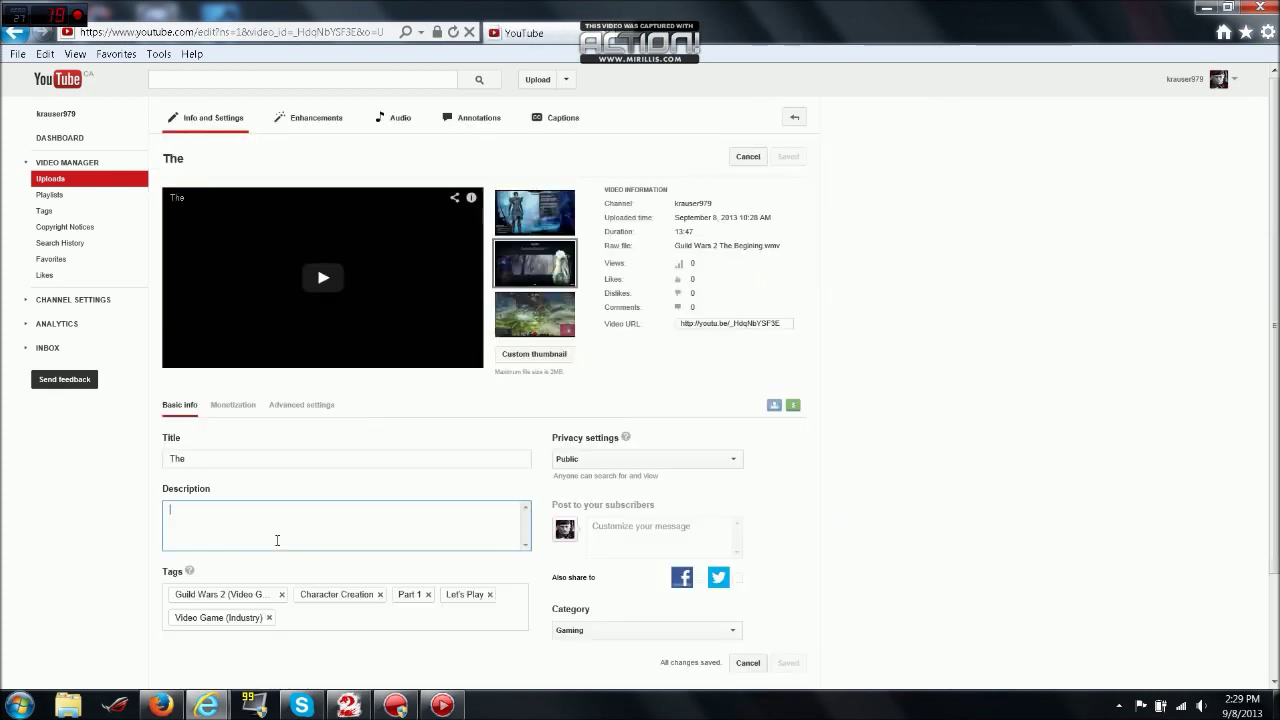
pyautogui.rightClick(277, 541)
pyautogui.click(333, 607)
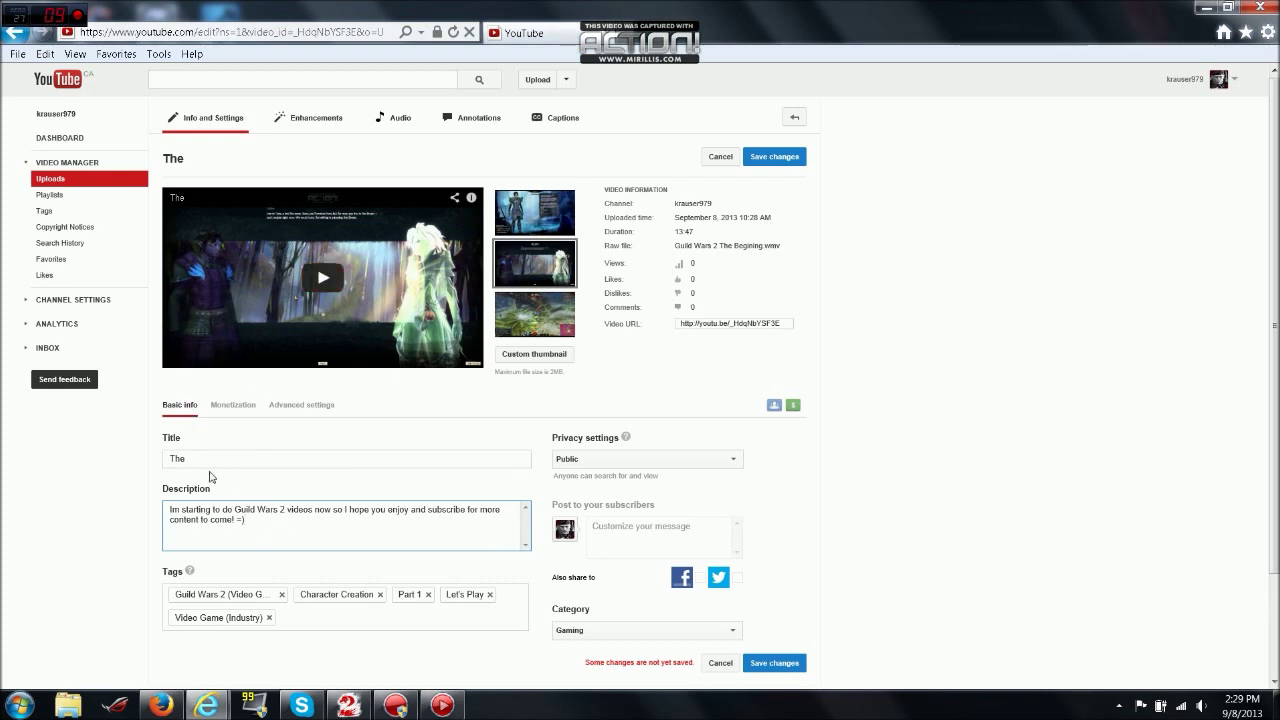
# Retitle the video 'Guild Wars 2 The Begining' and save the changes.
pyautogui.moveTo(190, 460); pyautogui.dragTo(128, 438)
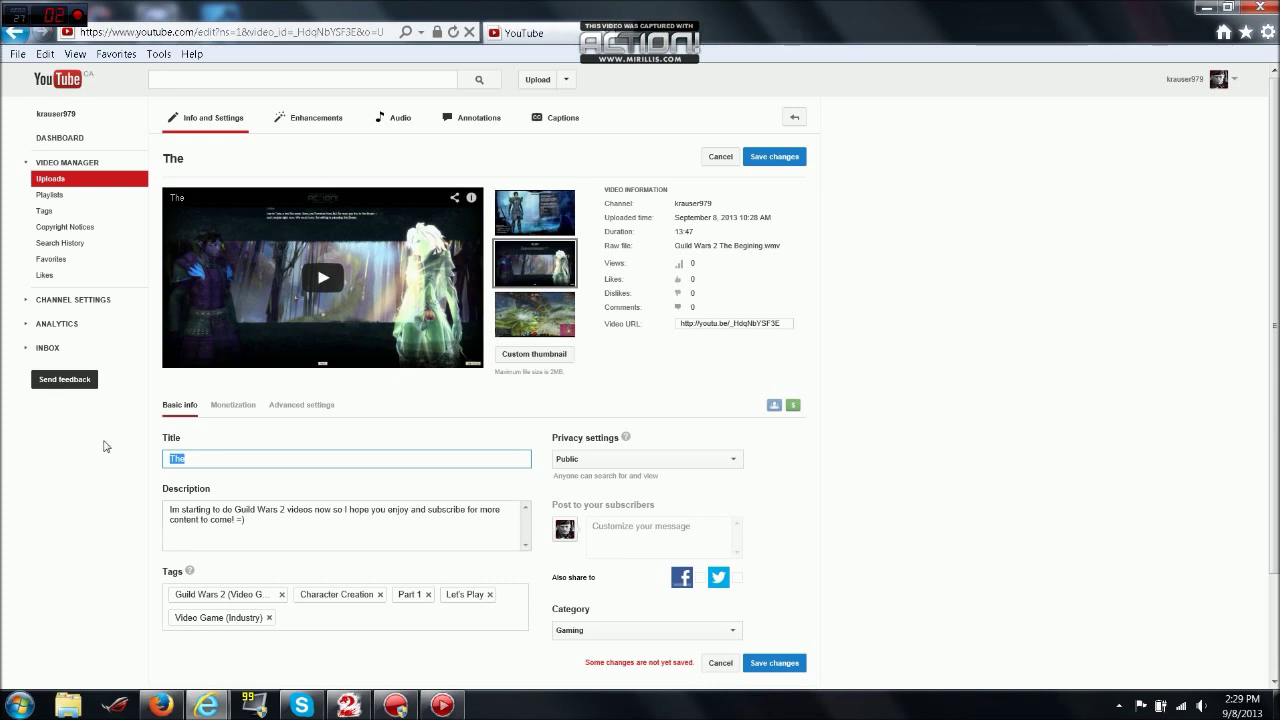
pyautogui.write('Guild')
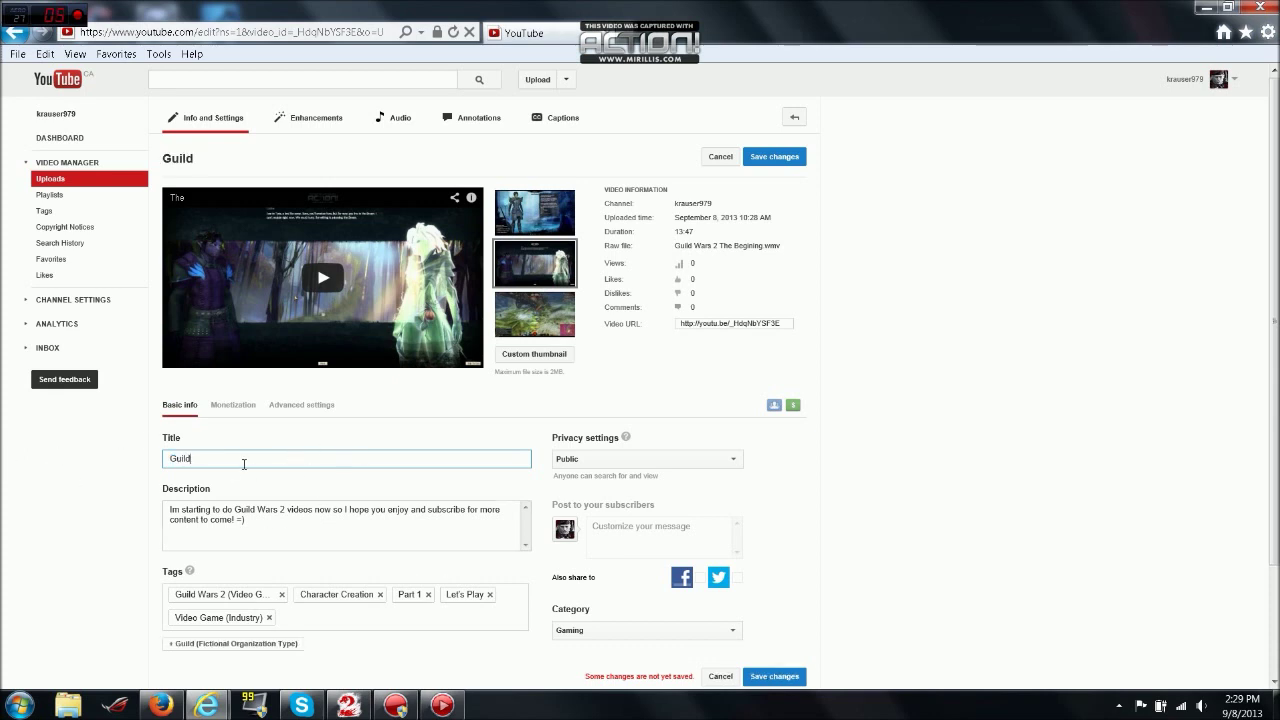
pyautogui.write(' Wars 2')
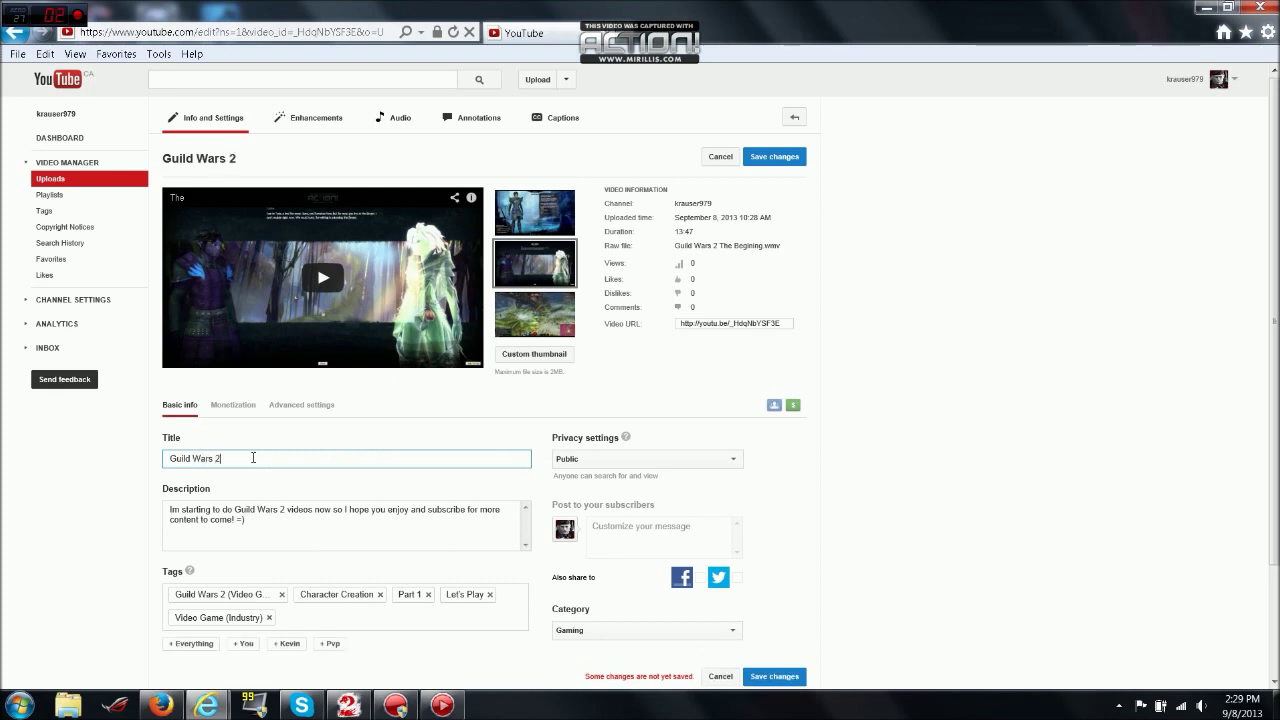
pyautogui.write(' The ')
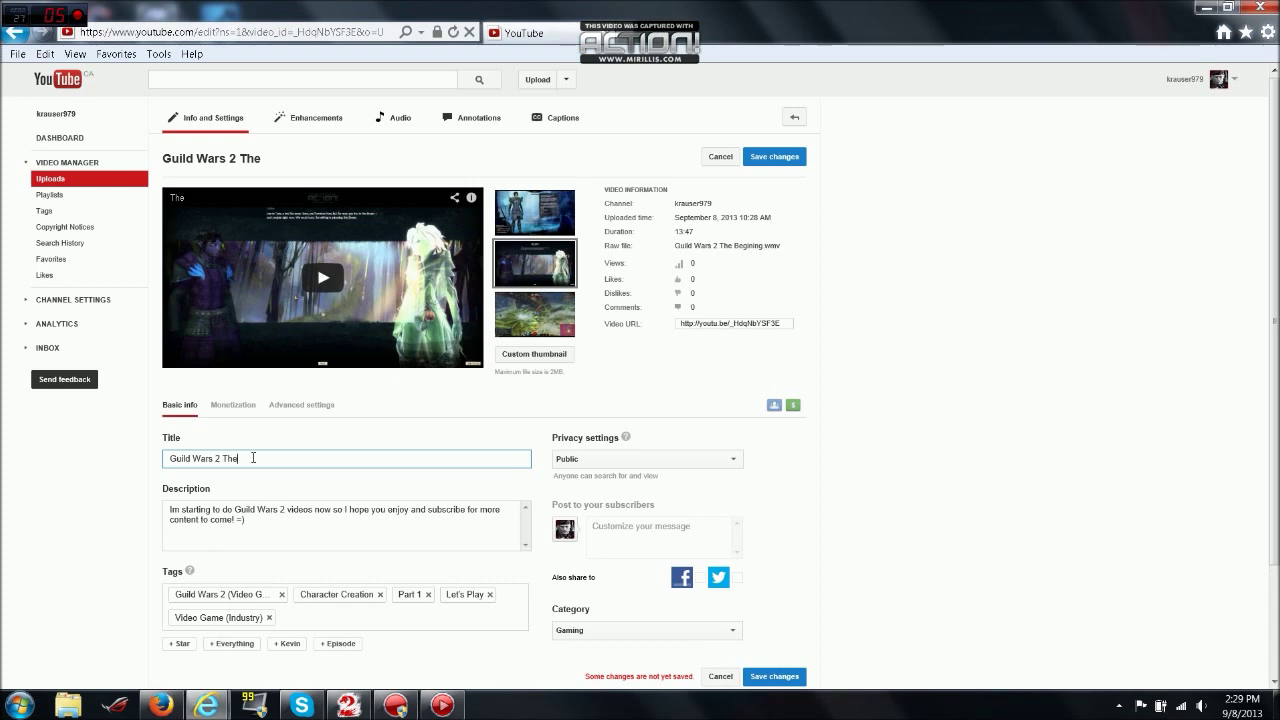
pyautogui.write('Begining')
pyautogui.scroll(-3, 366, 489)
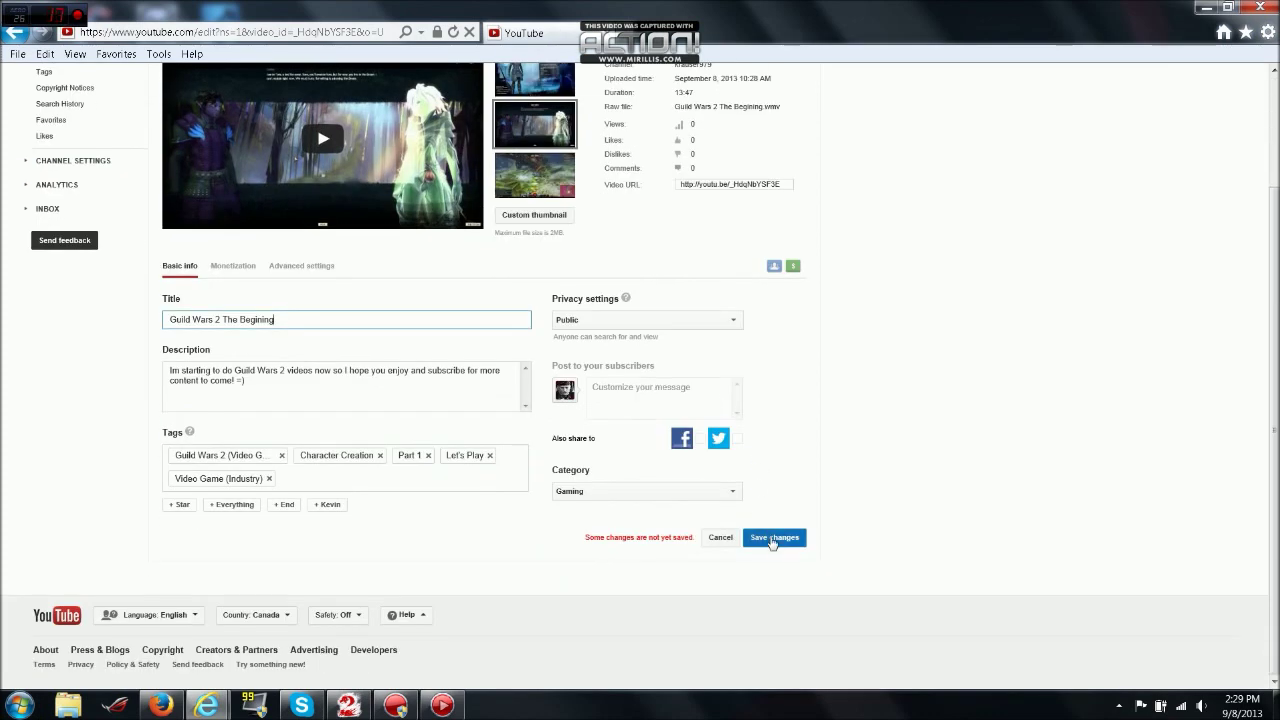
pyautogui.click(775, 540)
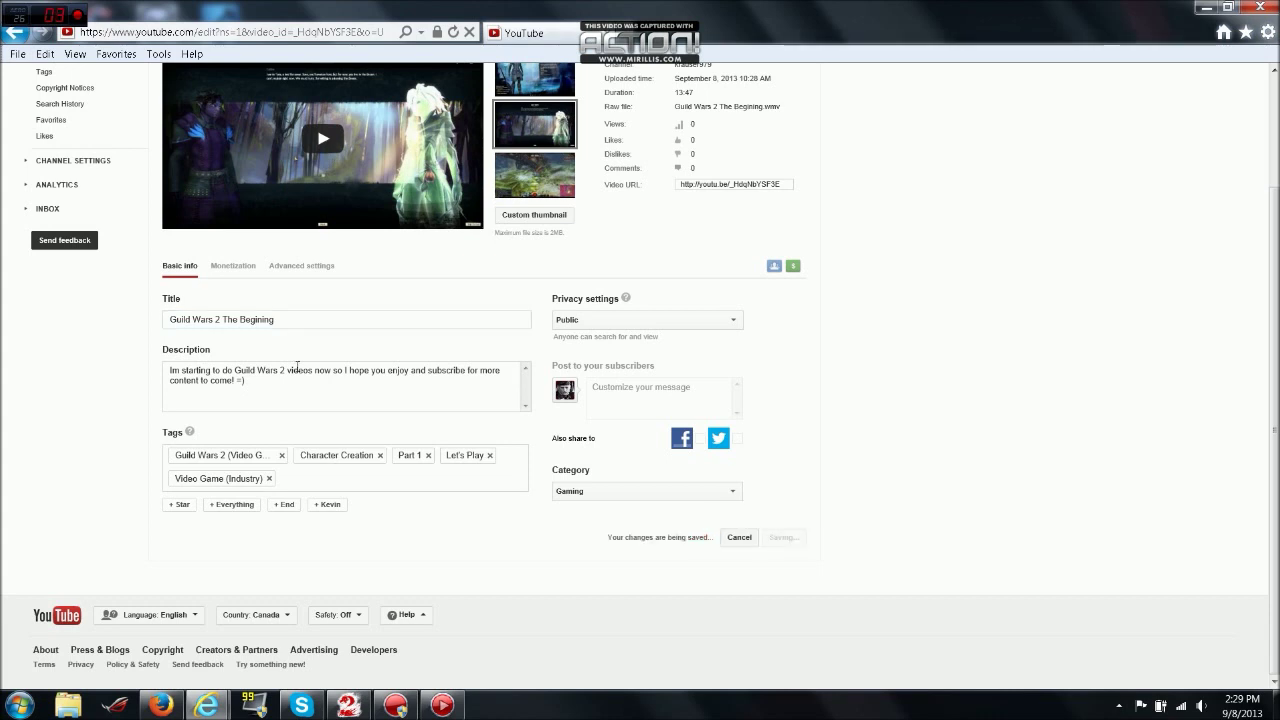
pyautogui.scroll(3, 585, 298)
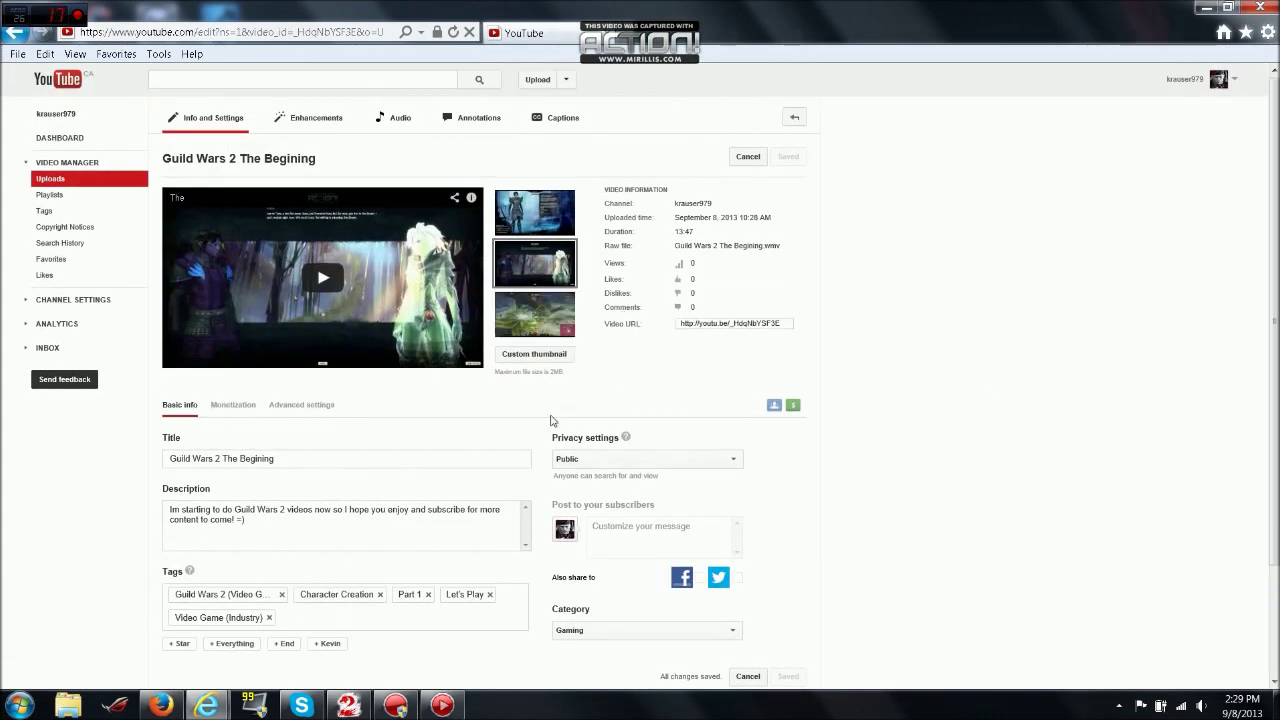
# From My Channel's recent uploads, play 'Guild Wars 2 The Begining' and pause it.
pyautogui.click(305, 272)
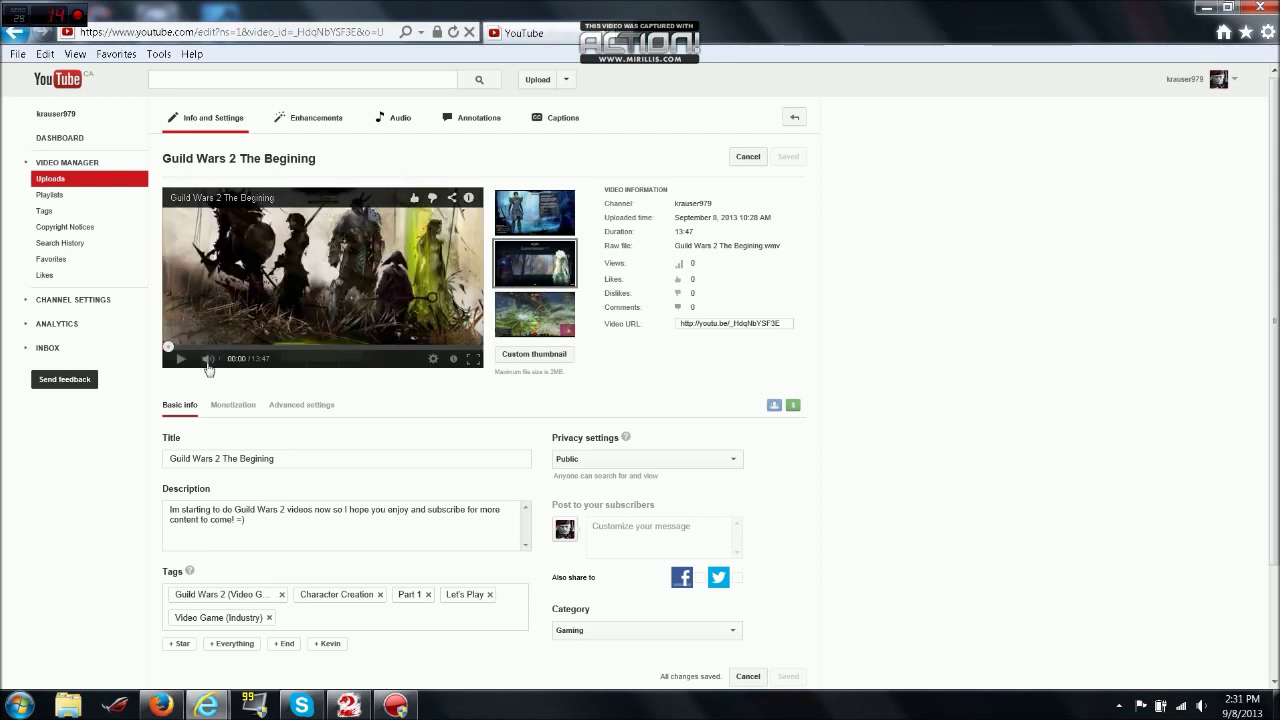
pyautogui.click(1220, 82)
pyautogui.click(1166, 109)
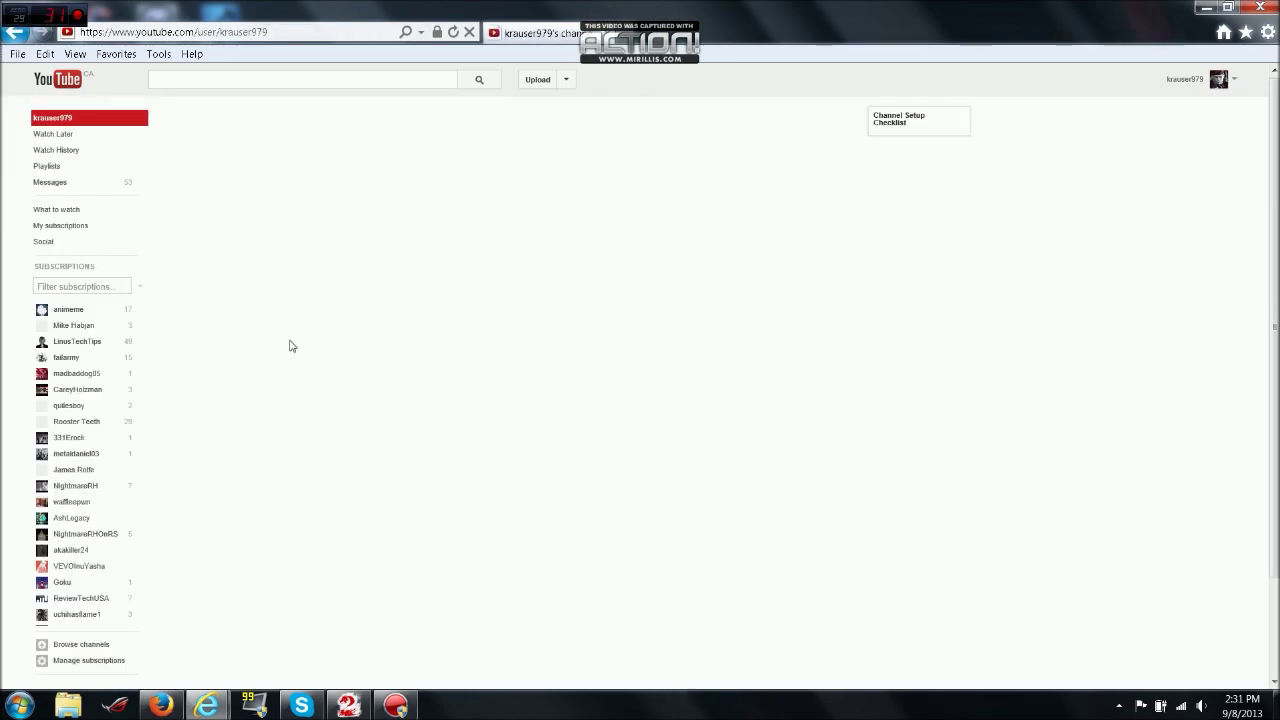
pyautogui.scroll(-5, 230, 400)
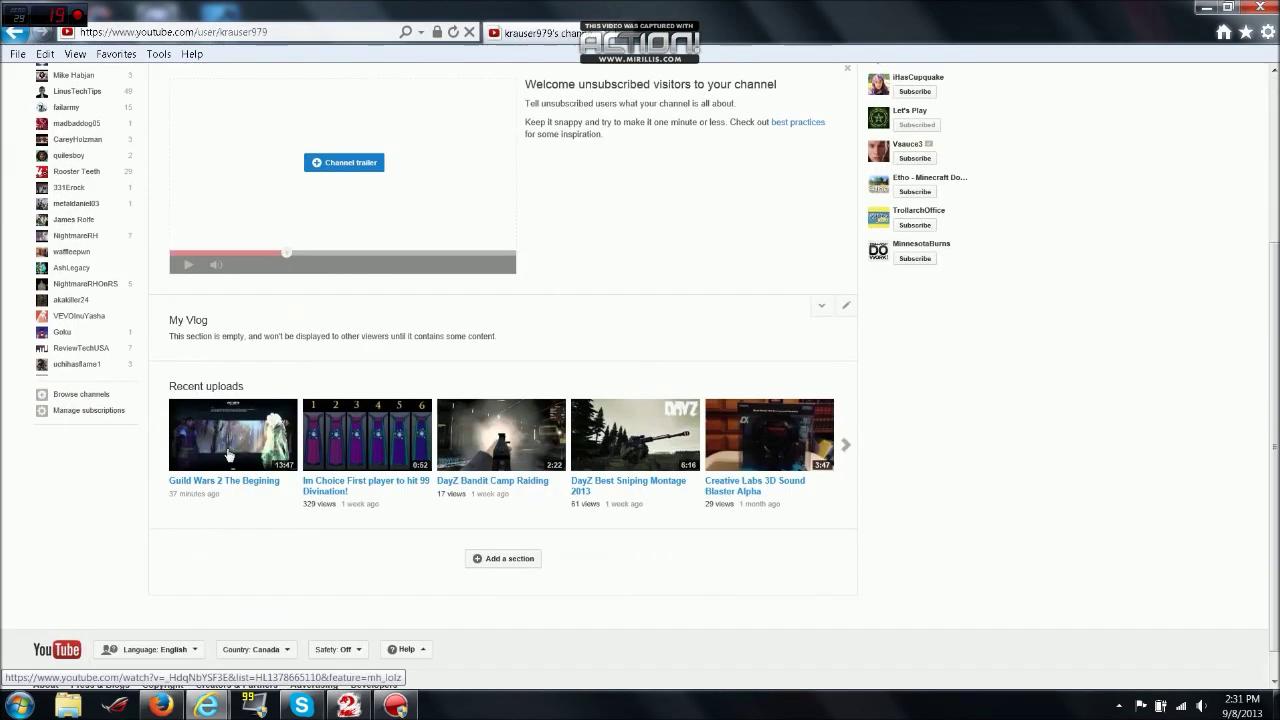
pyautogui.click(224, 404)
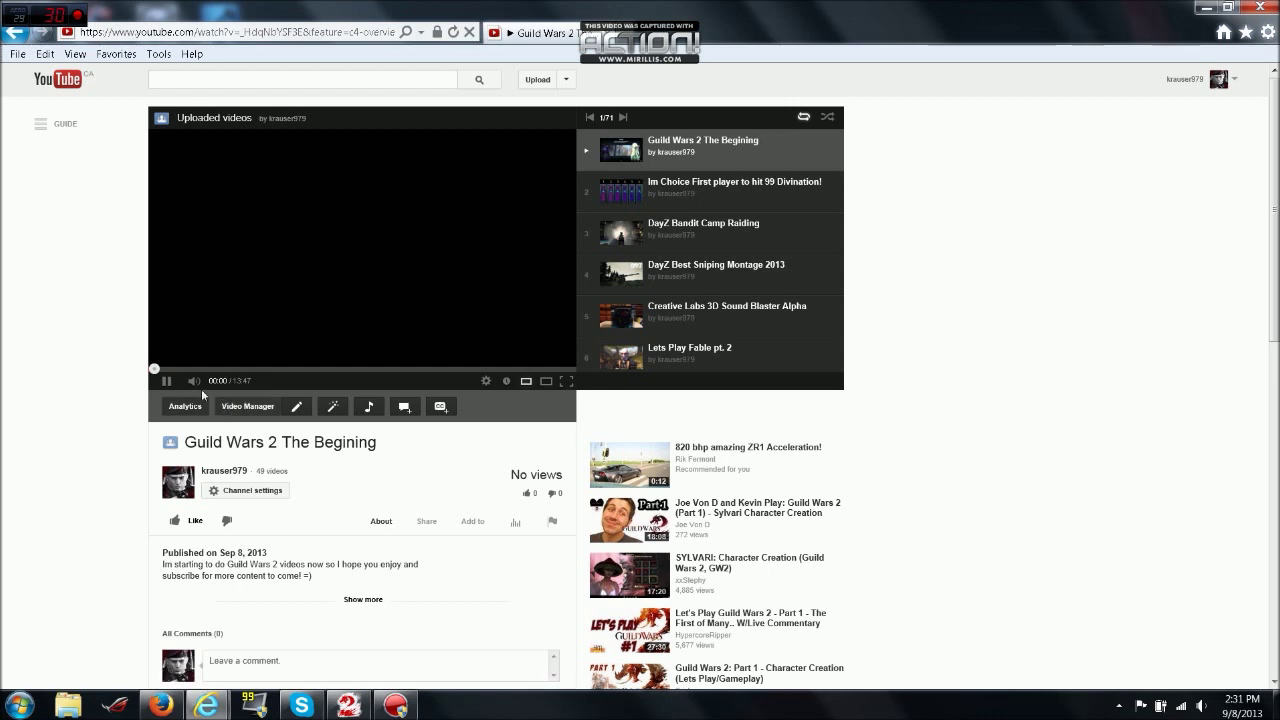
pyautogui.click(166, 380)
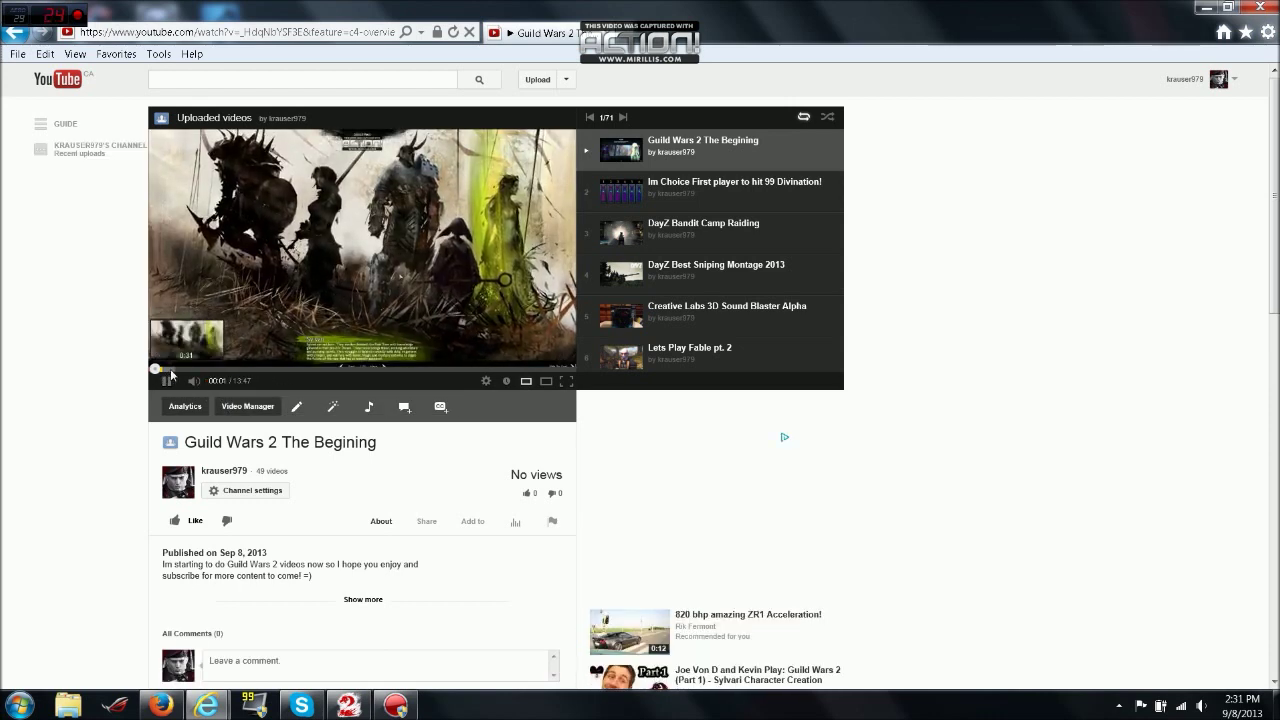